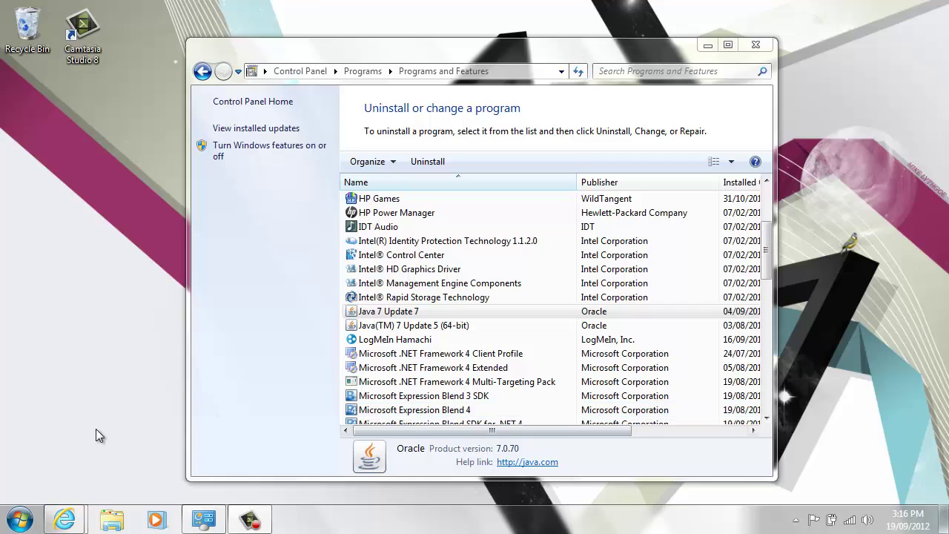
Switch to Internet Explorer and save TechnicLauncher.exe from the Technic Pack download page to the desktop.
mouse_move(65, 516)
click(83, 443)
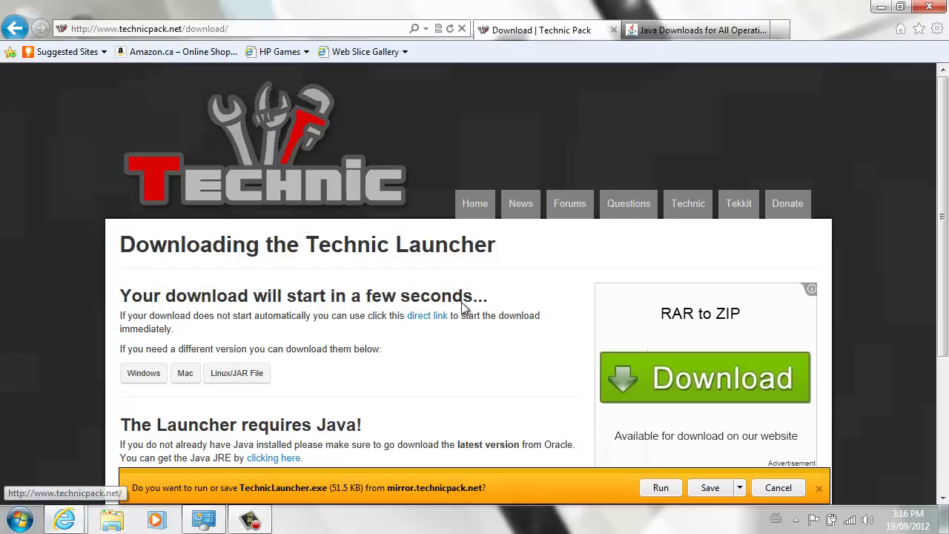
scroll(356, 213, down, 2)
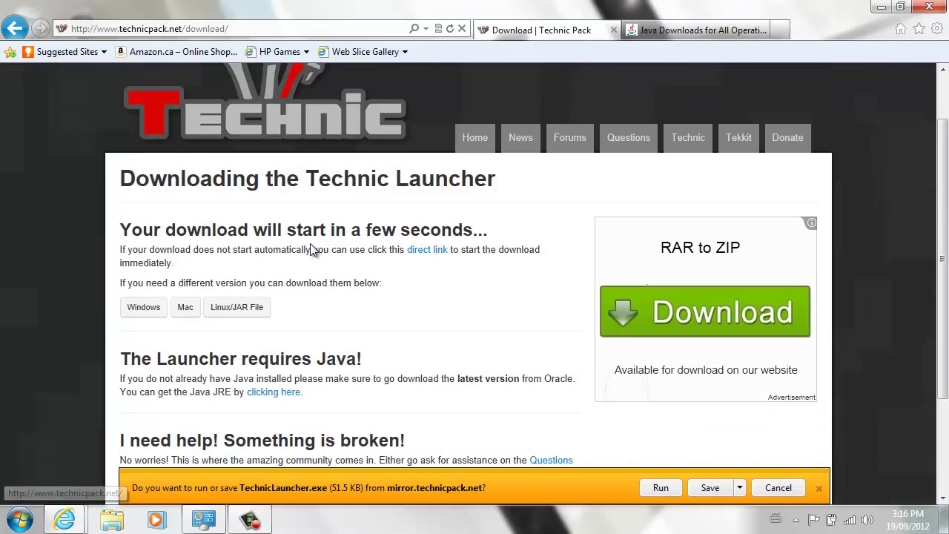
click(424, 250)
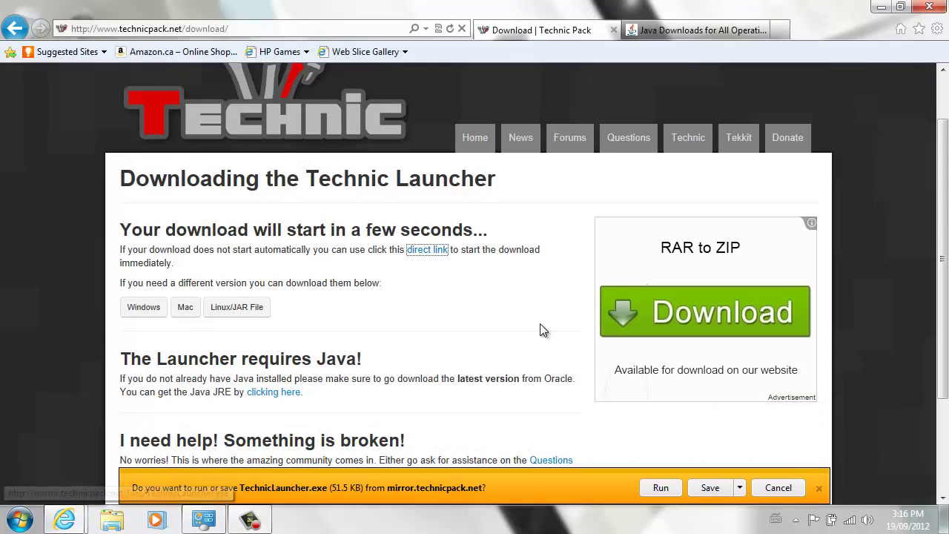
click(740, 488)
click(787, 467)
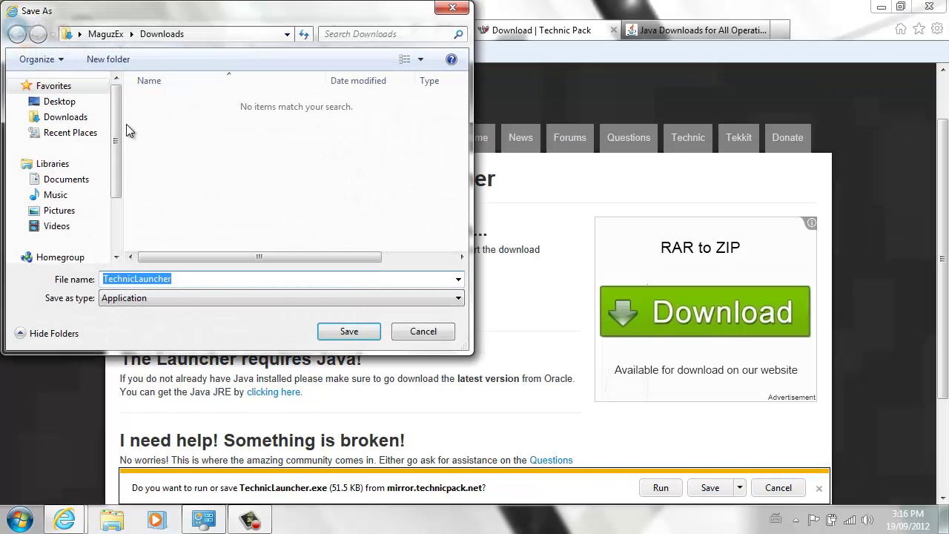
click(74, 108)
click(358, 332)
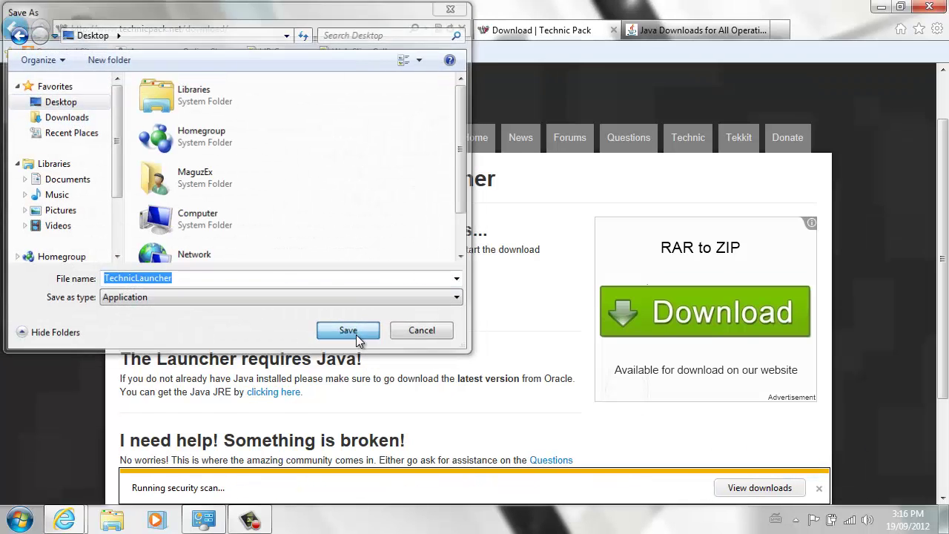
Show the desktop and run the downloaded TechnicLauncher file.
key(super+d)
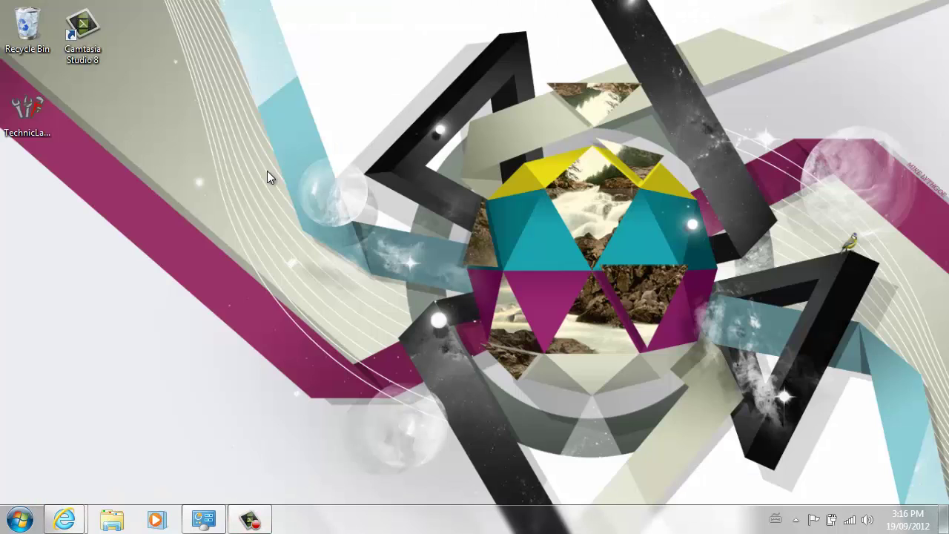
double_click(20, 124)
click(498, 266)
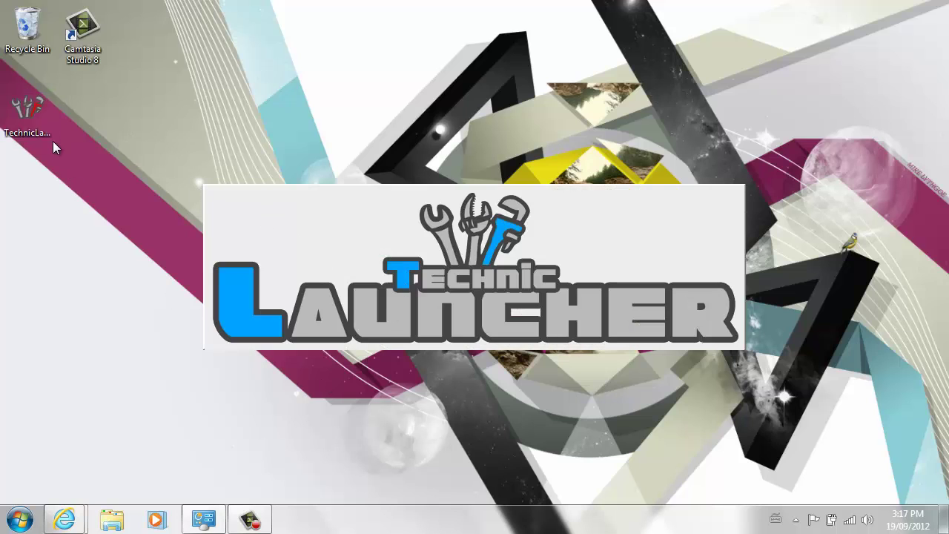
Use the Run command to open %appdata% and go into the .techniclauncher folder.
key(super)
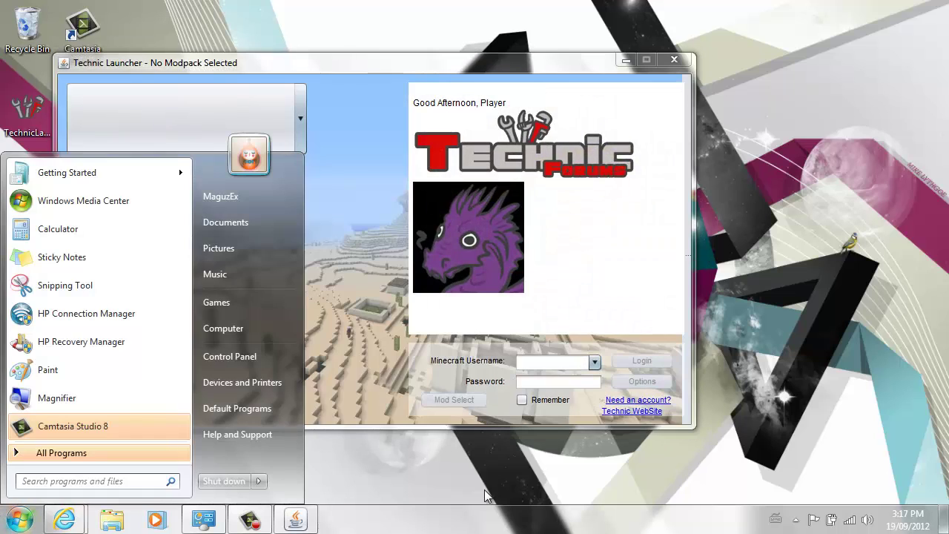
click(394, 470)
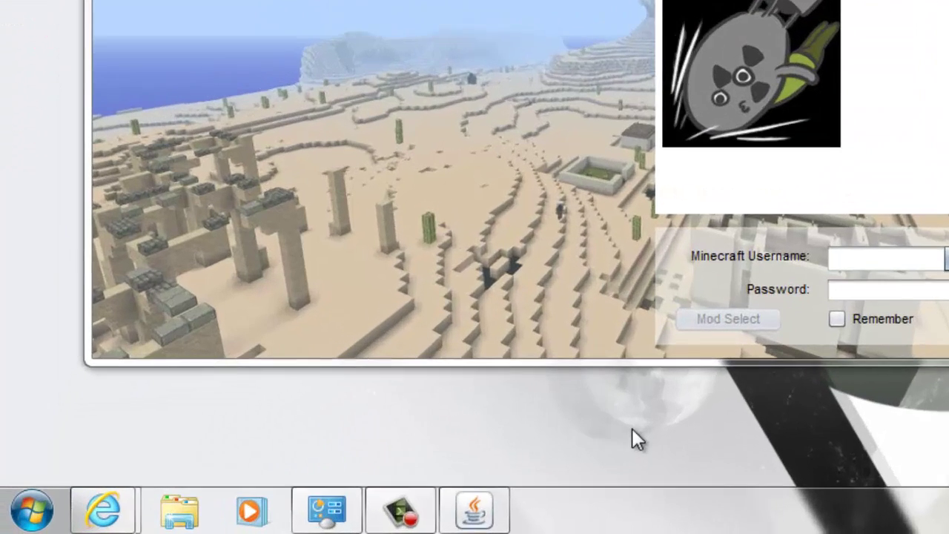
key(super+r)
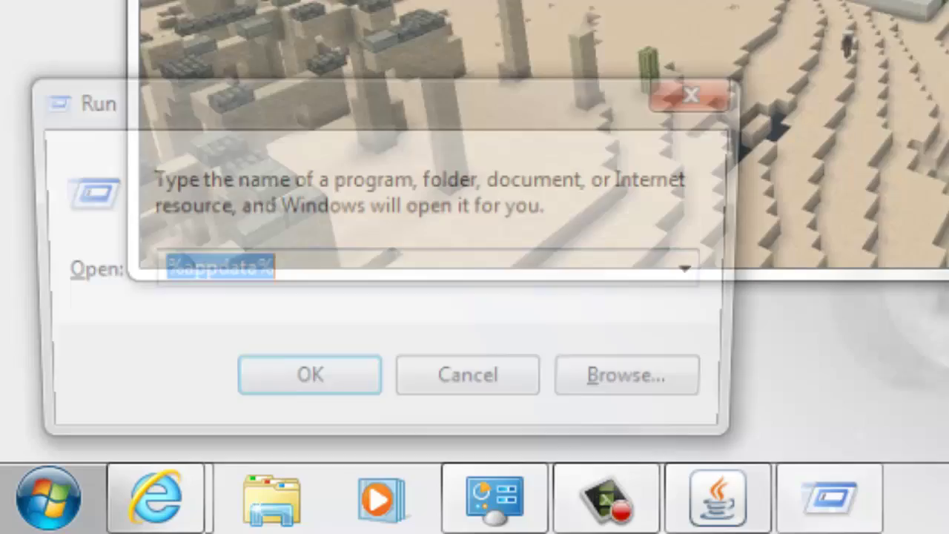
text(%app)
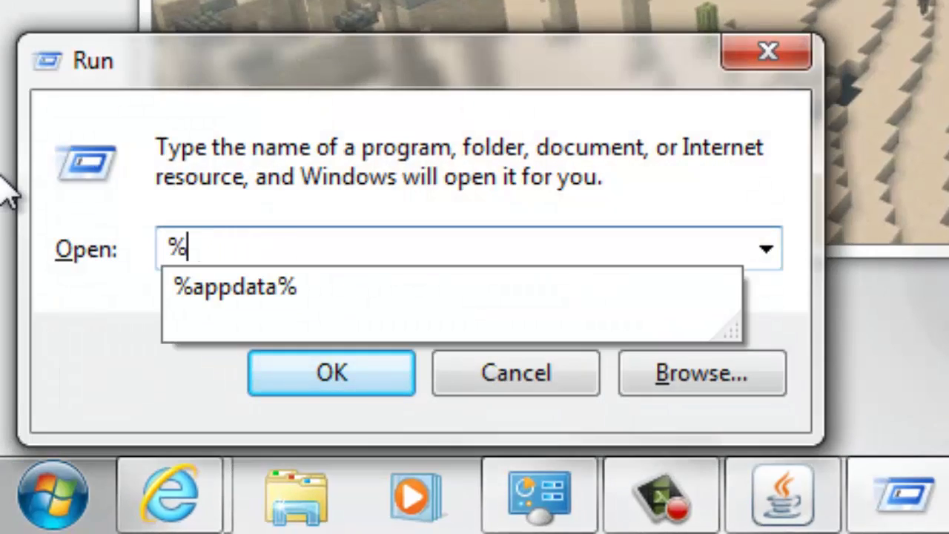
text(data%)
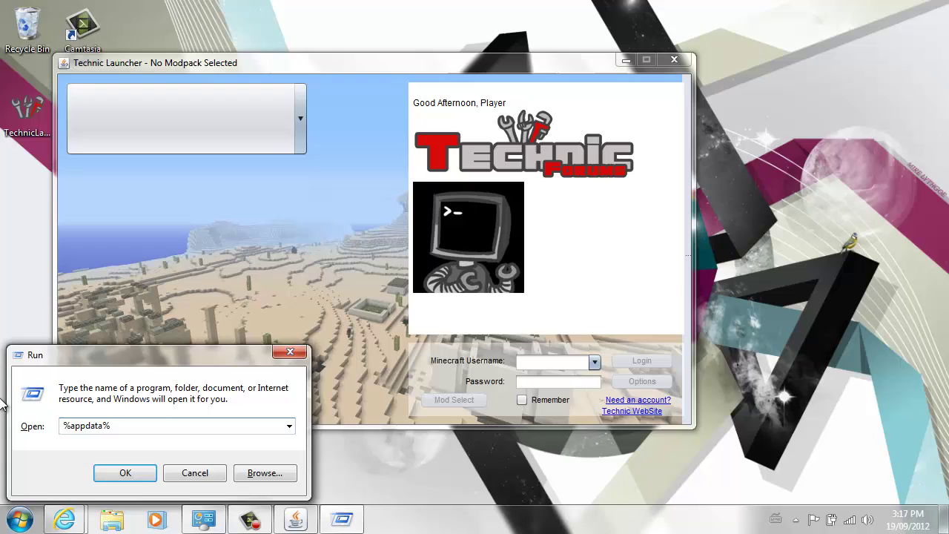
key(Return)
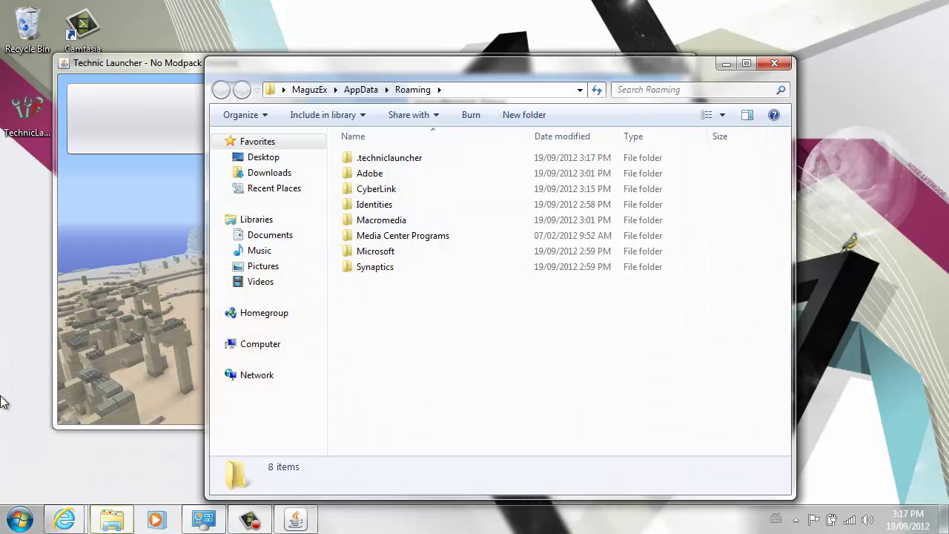
double_click(413, 161)
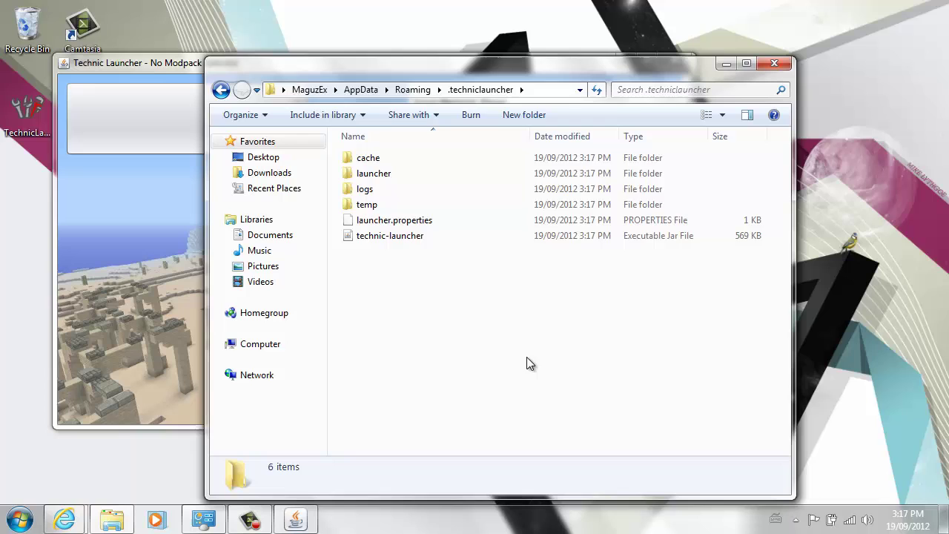
drag(618, 351, 326, 145)
click(553, 342)
click(412, 221)
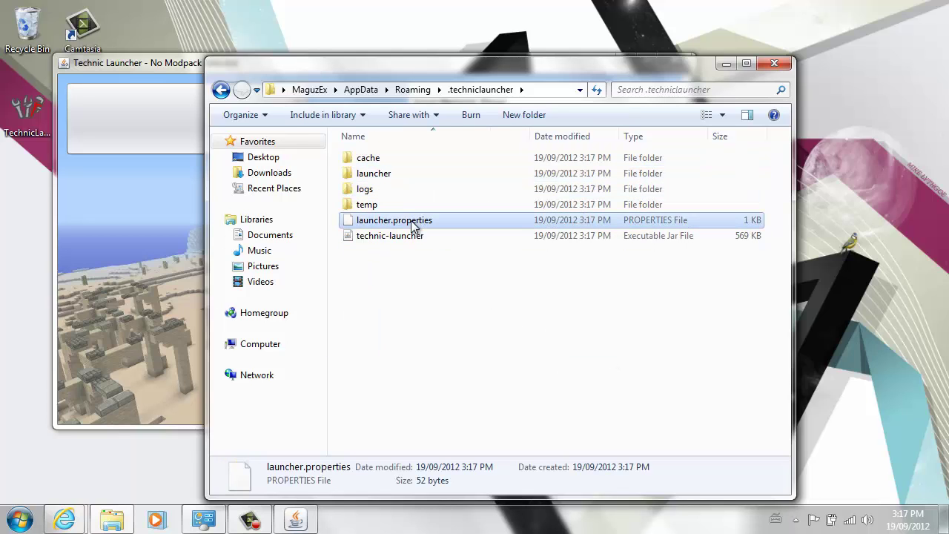
shift+click(375, 160)
click(449, 342)
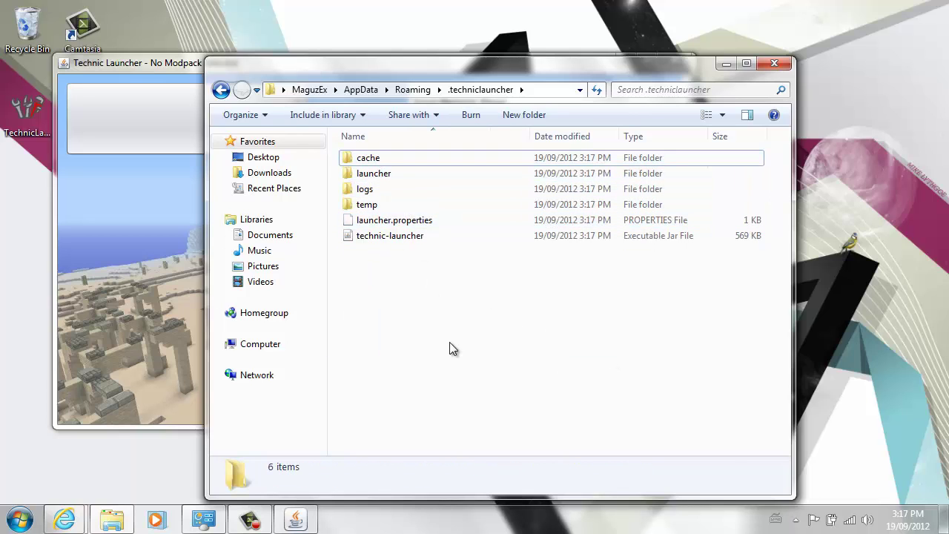
Close the Technic Launcher window, keeping the .techniclauncher folder open.
click(145, 283)
click(673, 62)
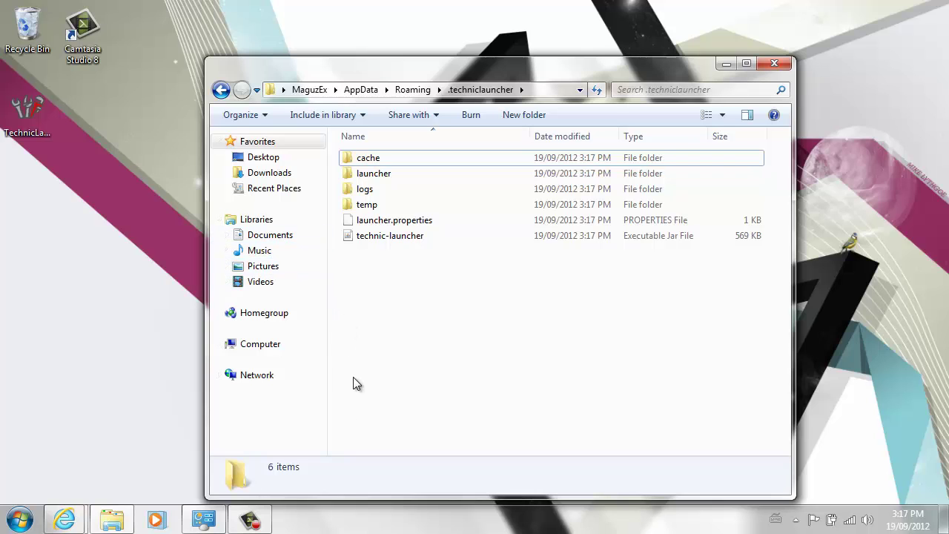
Bring Programs and Features forward, check the system type in the Computer properties, and close the System window.
click(203, 518)
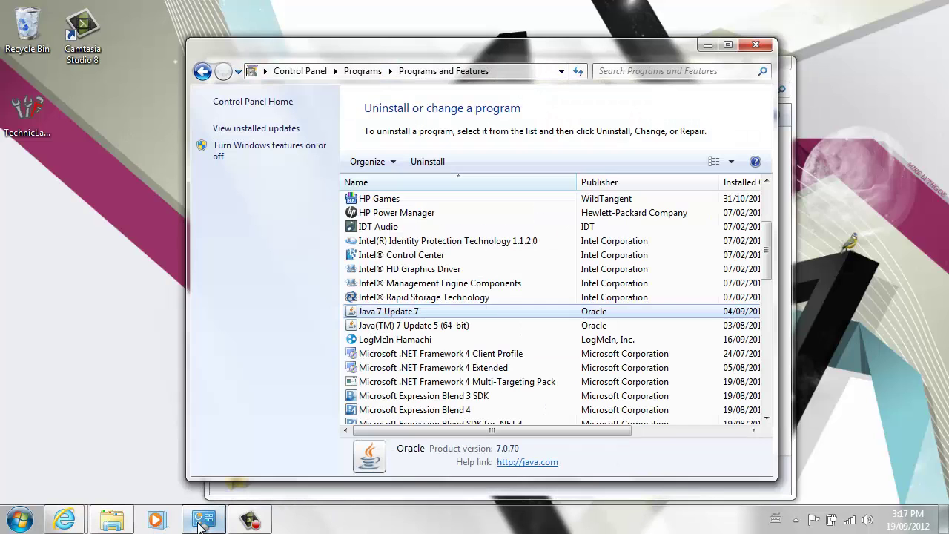
click(20, 521)
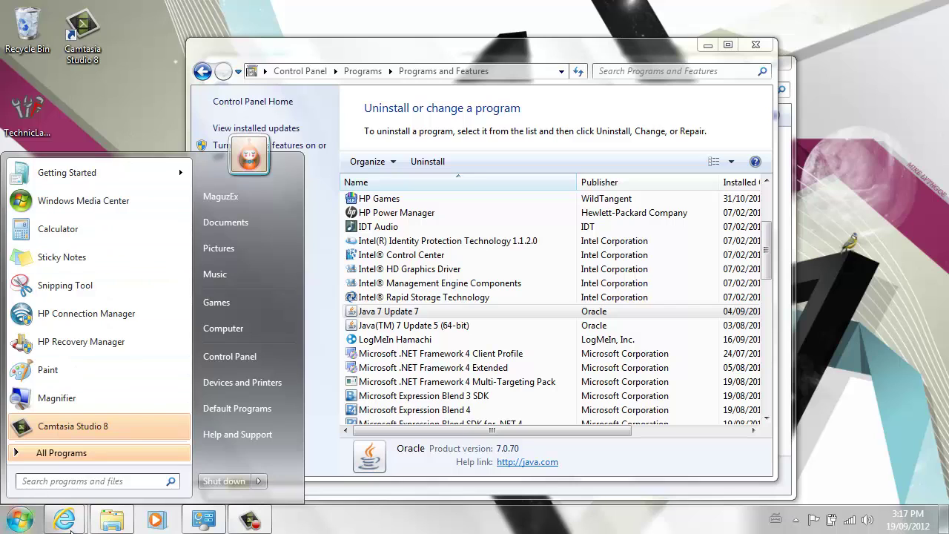
right_click(252, 331)
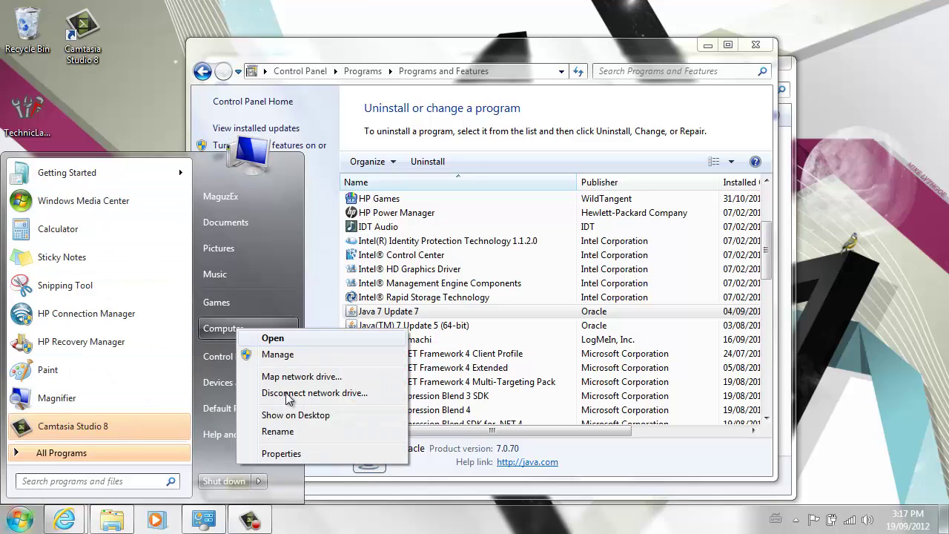
click(289, 451)
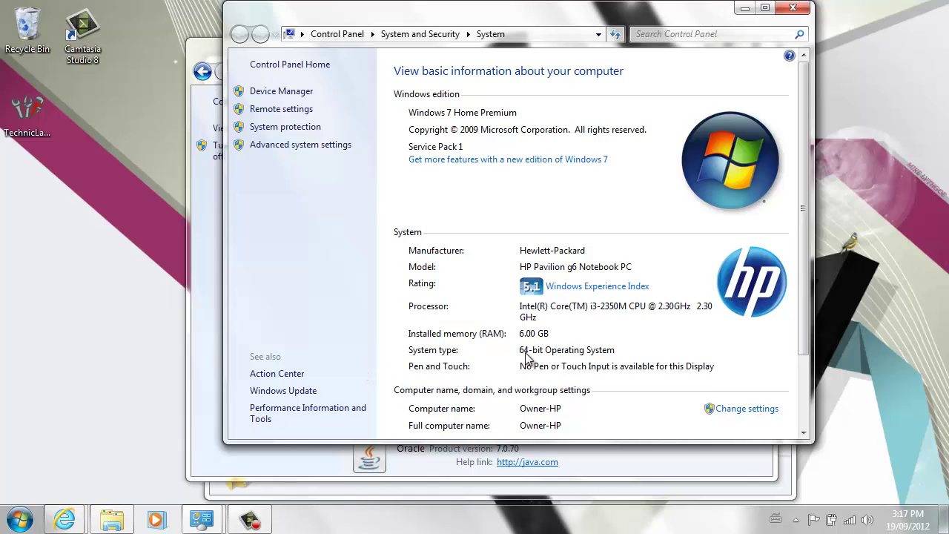
click(792, 7)
Compare the installed Java 7 Update 7 and Java(TM) 7 Update 5 (64-bit) entries in Programs and Features.
click(399, 299)
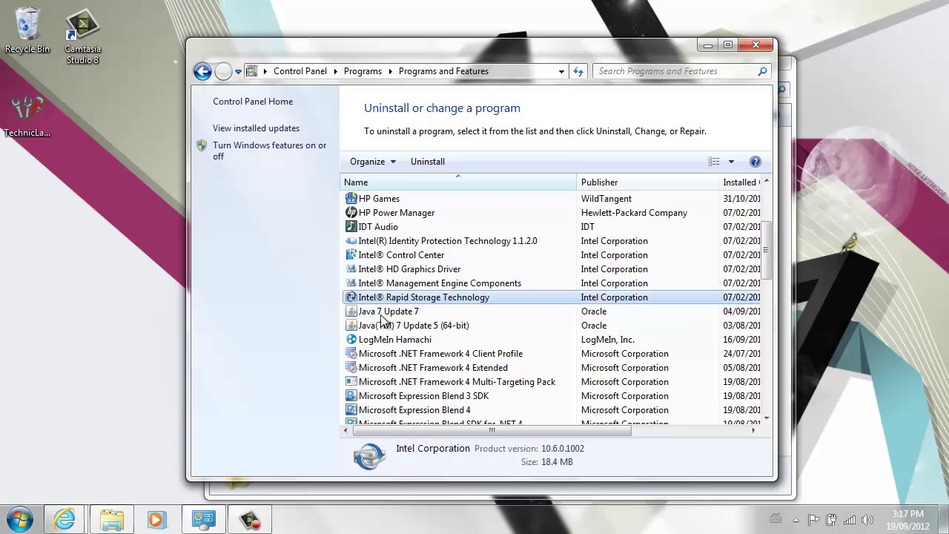
key(super)
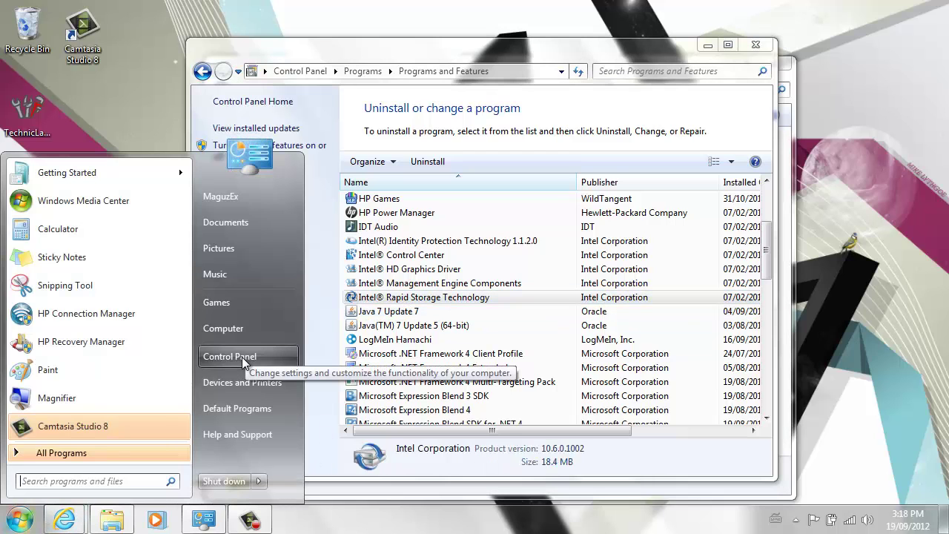
click(412, 254)
scroll(407, 267, down, 1)
click(406, 271)
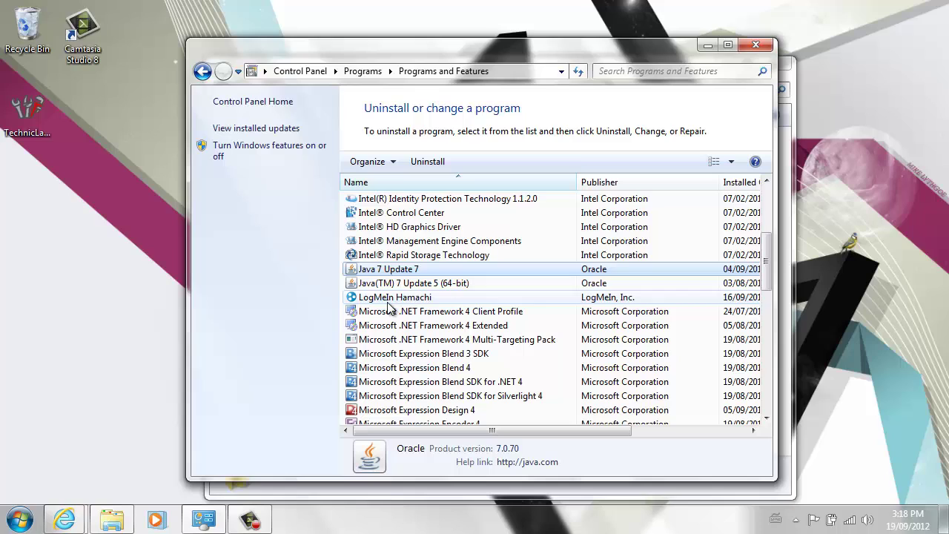
click(445, 283)
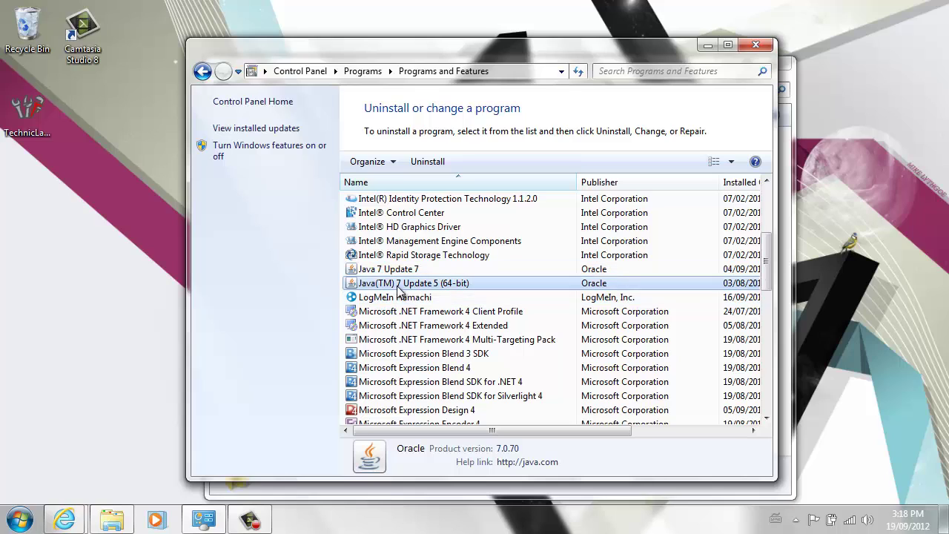
click(453, 274)
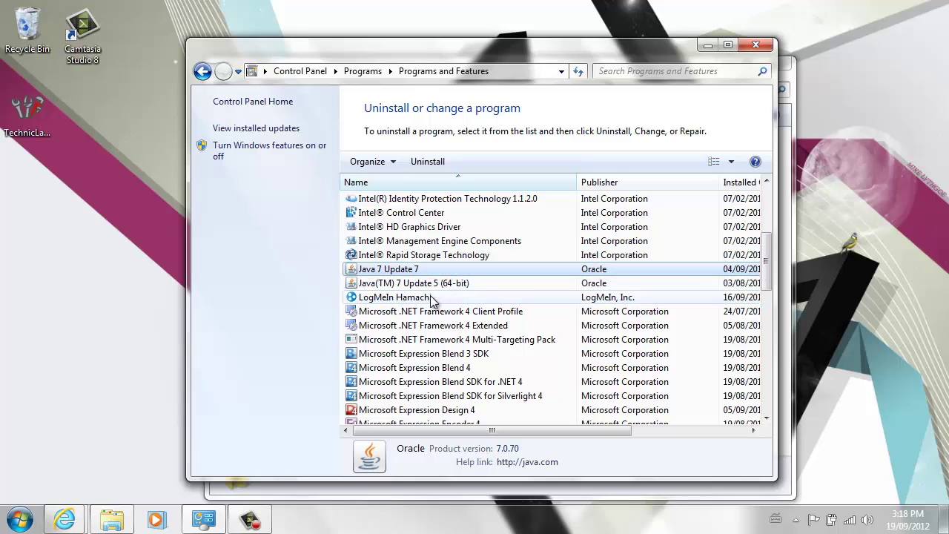
click(419, 284)
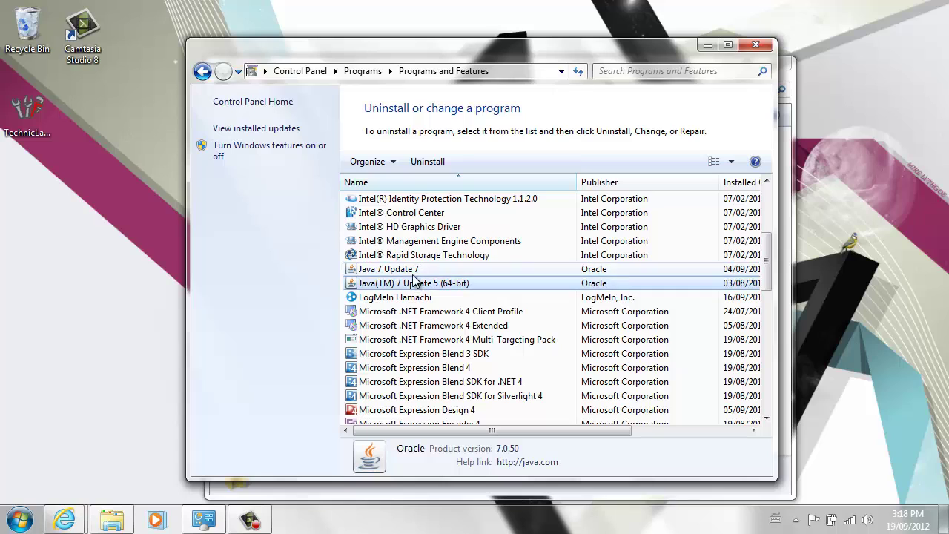
key(Up)
click(421, 284)
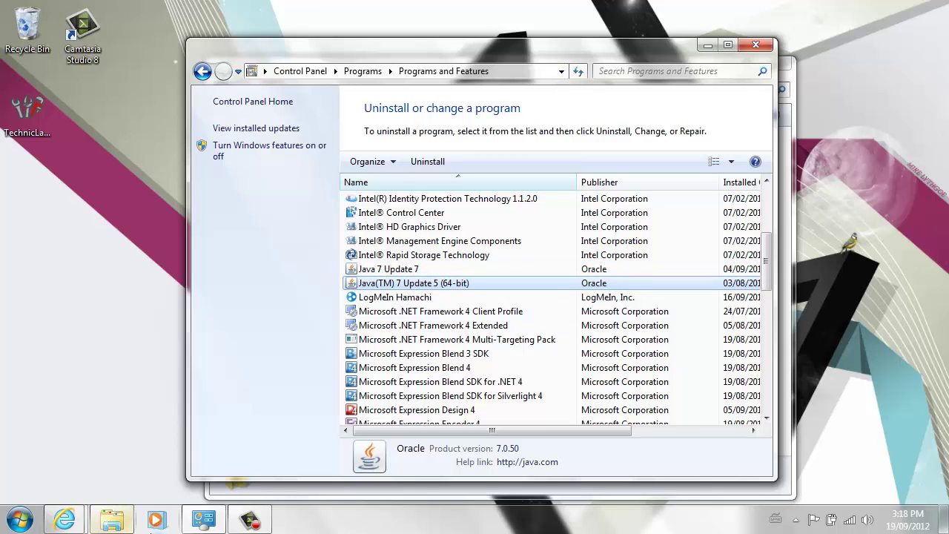
Check the 32-bit and 64-bit Windows Offline downloads on the Java site, then minimize the browser and close Programs and Features.
click(65, 519)
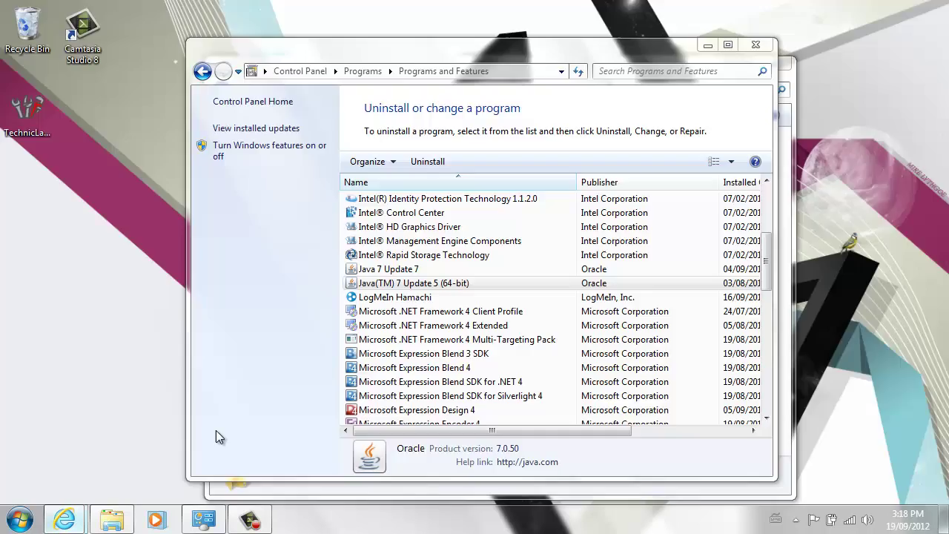
click(216, 430)
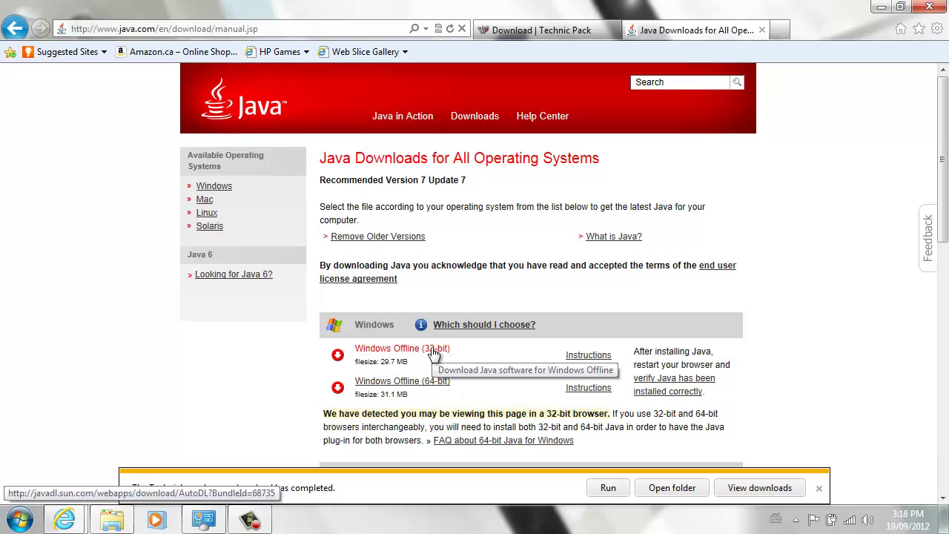
click(880, 7)
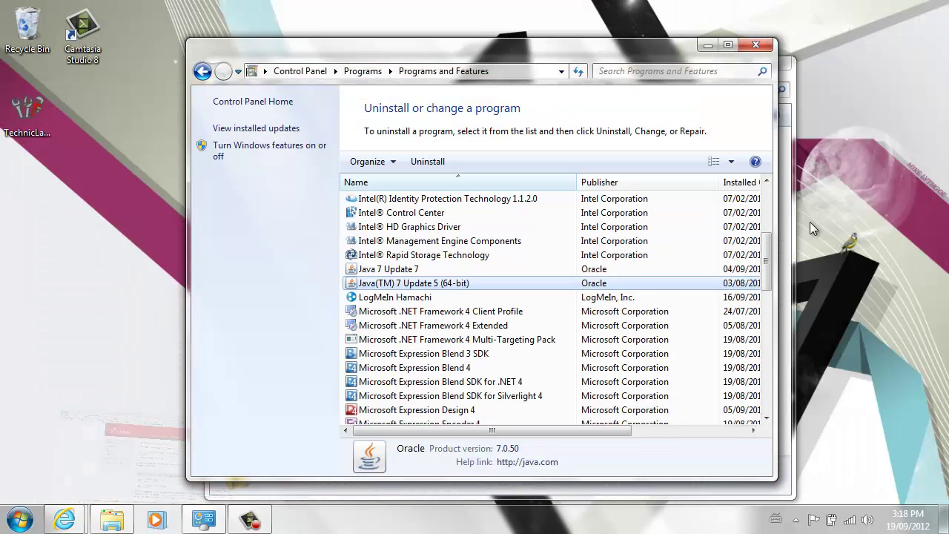
click(755, 44)
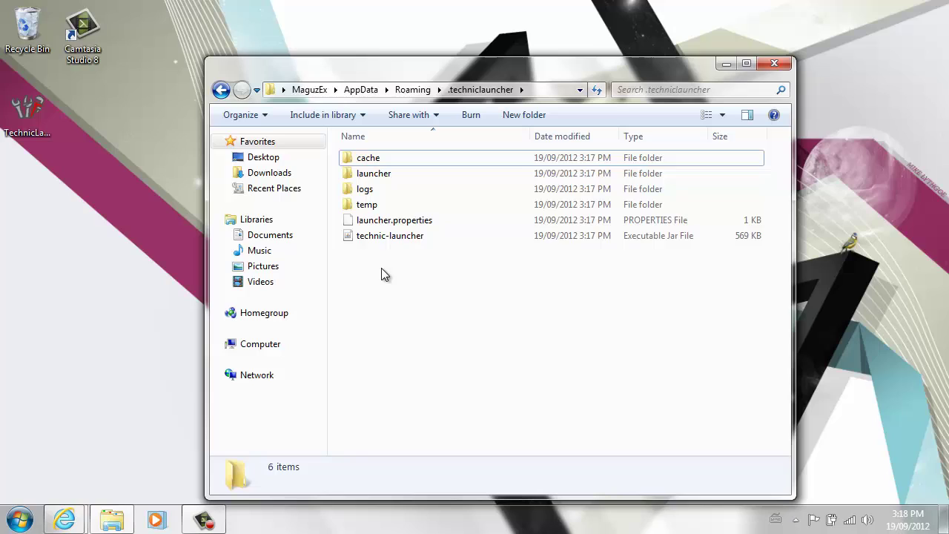
Start choosing a default program for the technic-launcher jar file and browse for one on the computer.
click(400, 238)
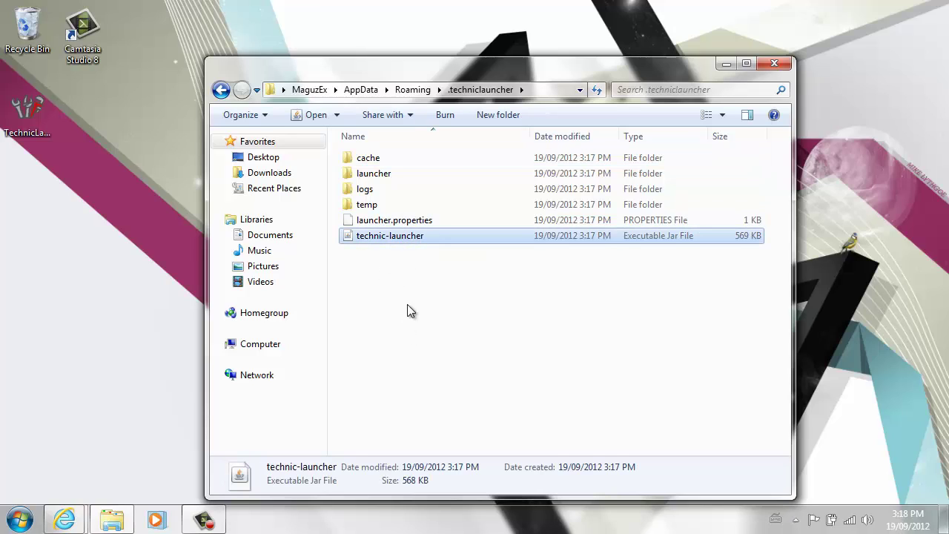
click(478, 274)
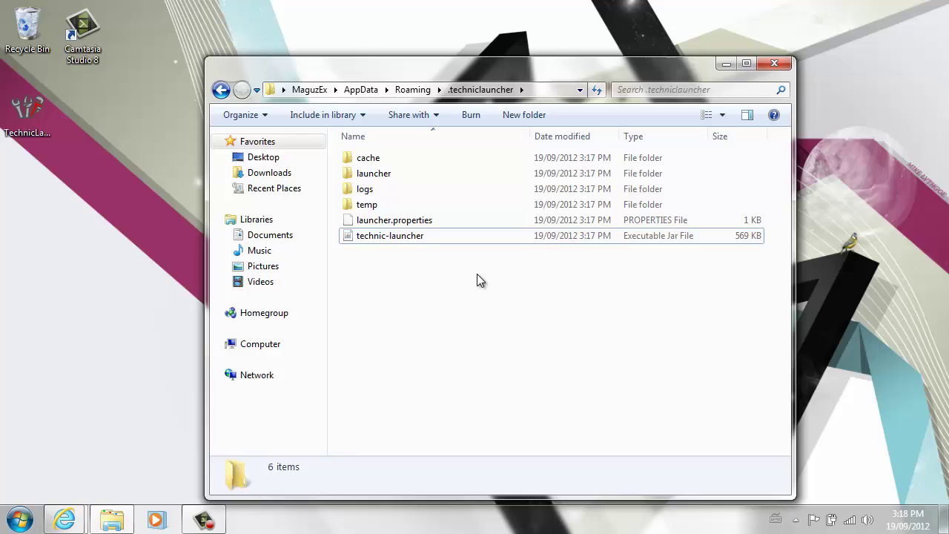
right_click(397, 237)
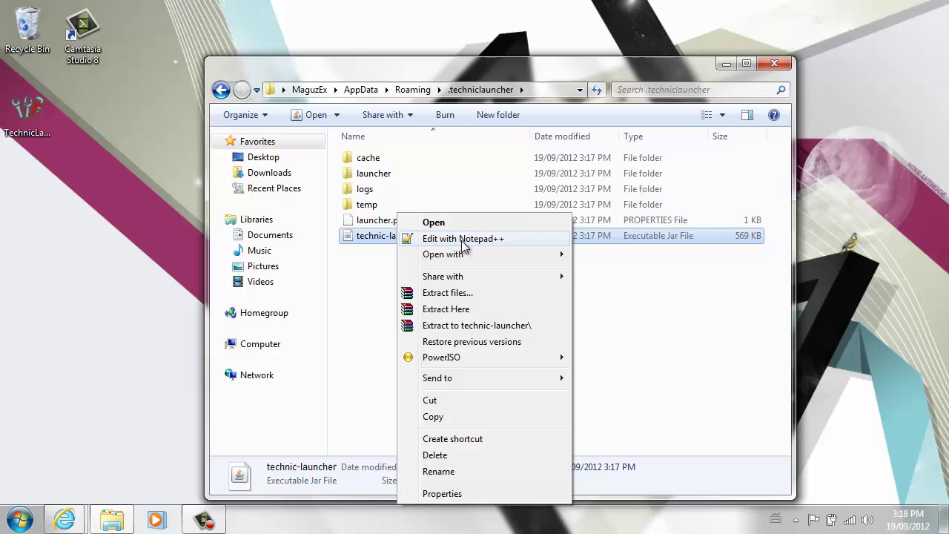
mouse_move(438, 253)
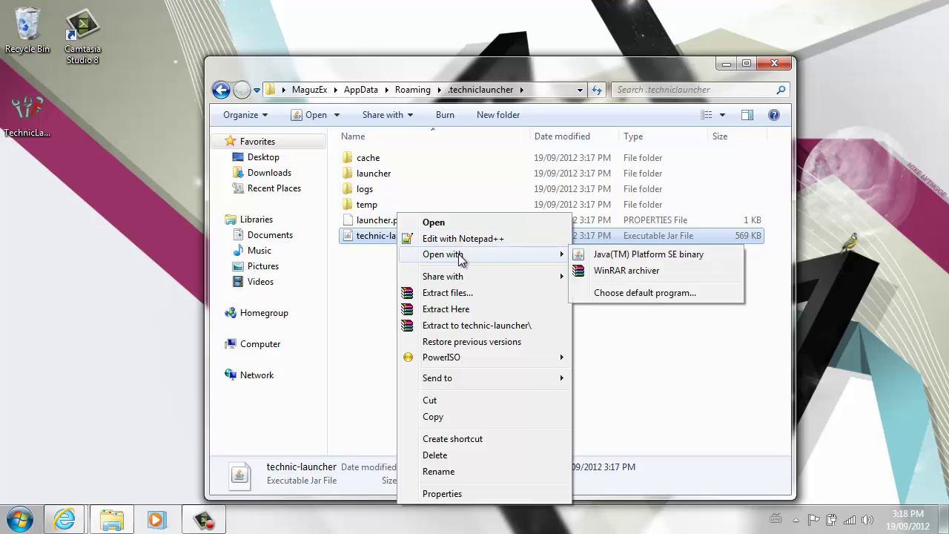
click(637, 294)
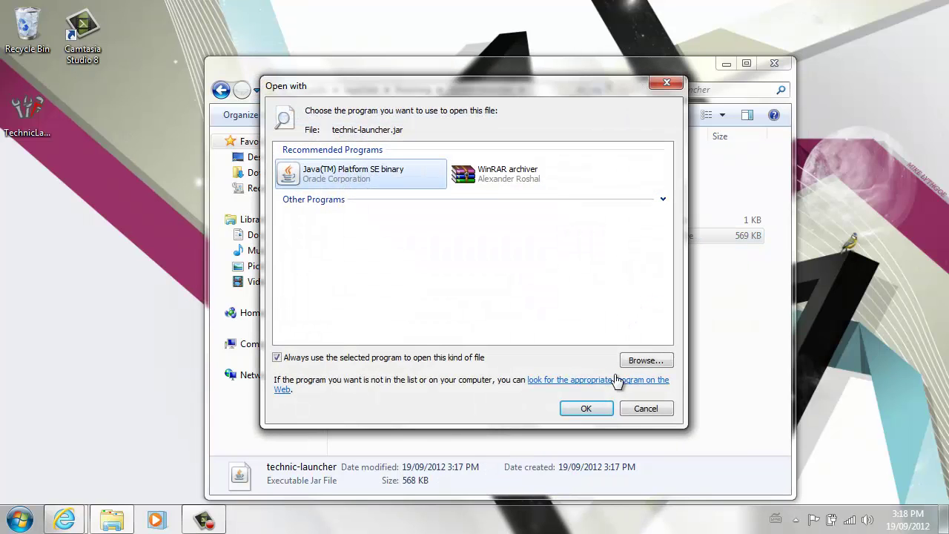
click(641, 360)
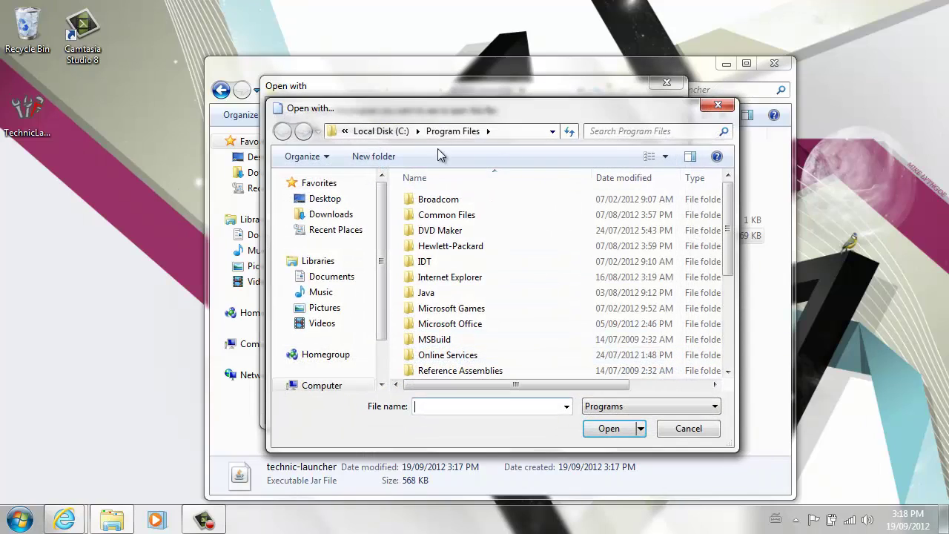
Go to the Java\jre7\bin folder inside Program Files in the Open with file browser.
click(497, 304)
key(Up)
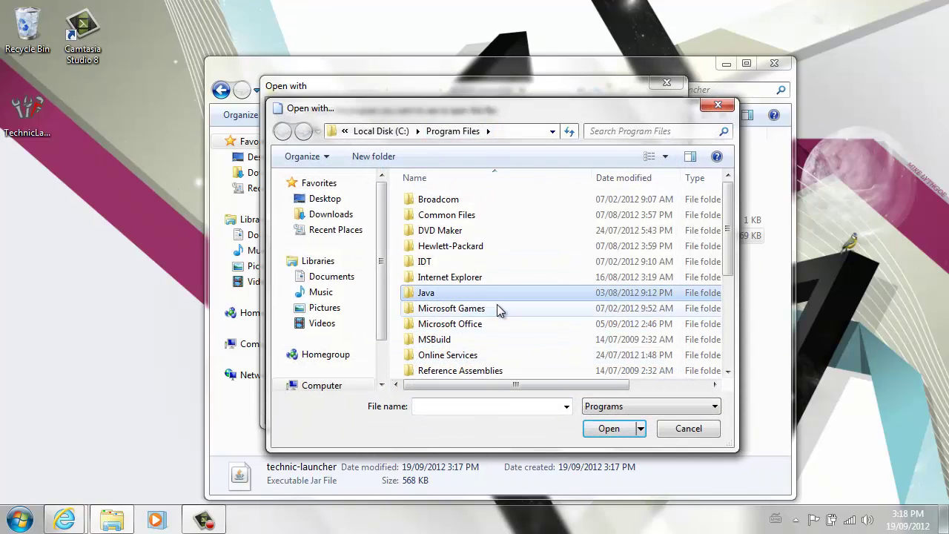
key(Return)
key(Down)
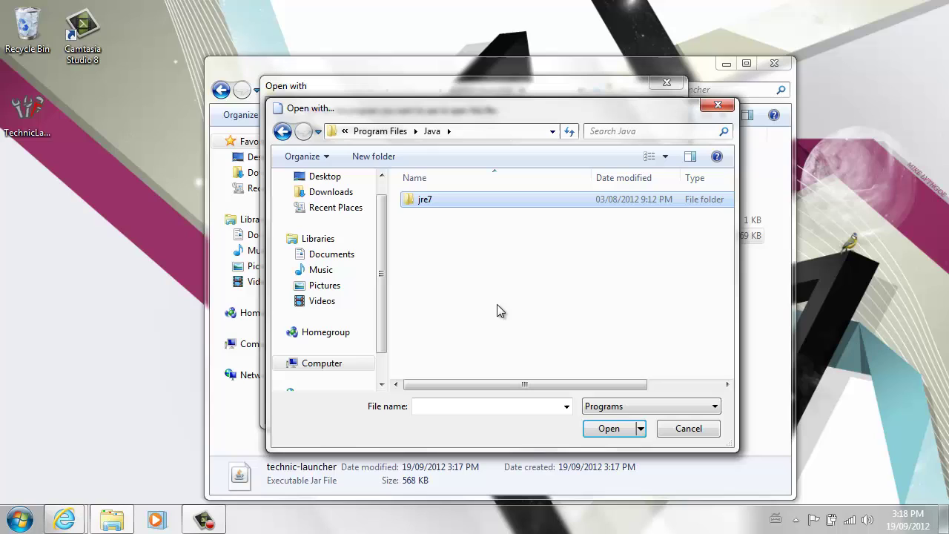
key(Return)
key(Down)
key(Return)
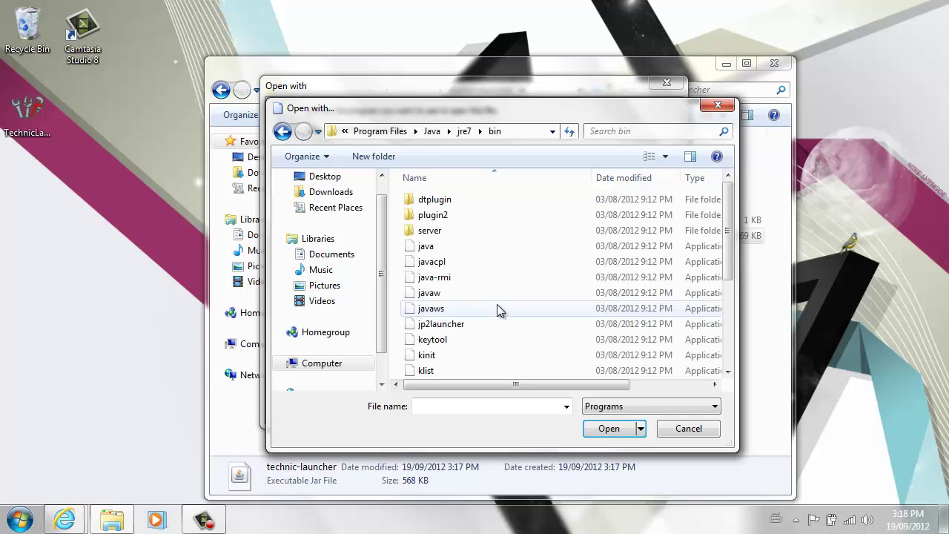
Choose javaw as the program, keep Java(TM) Platform SE binary as the default for this file type, and launch technic-launcher.
click(430, 309)
click(434, 293)
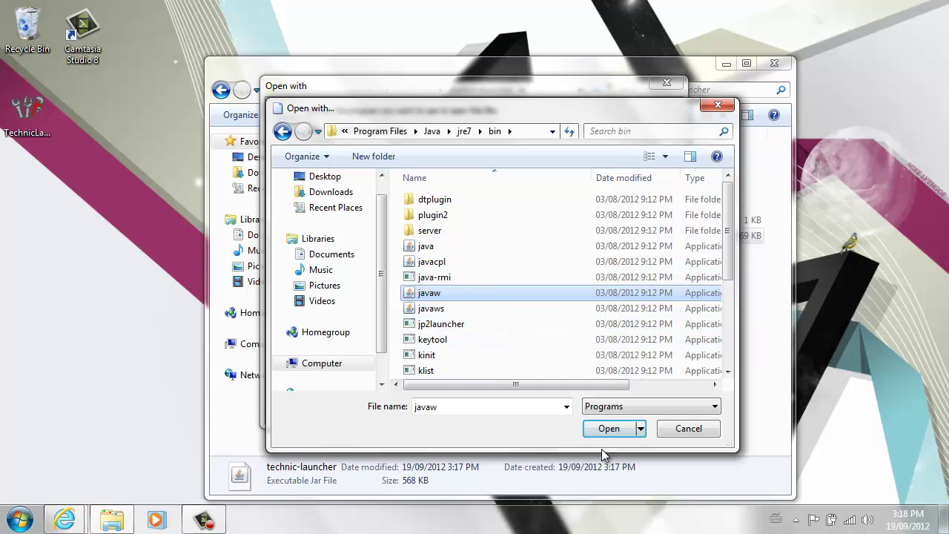
click(609, 429)
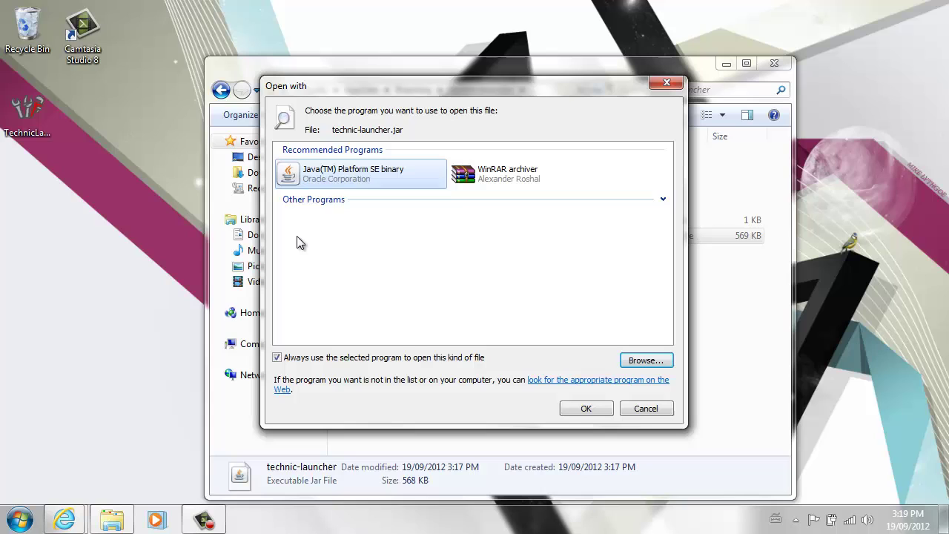
click(594, 412)
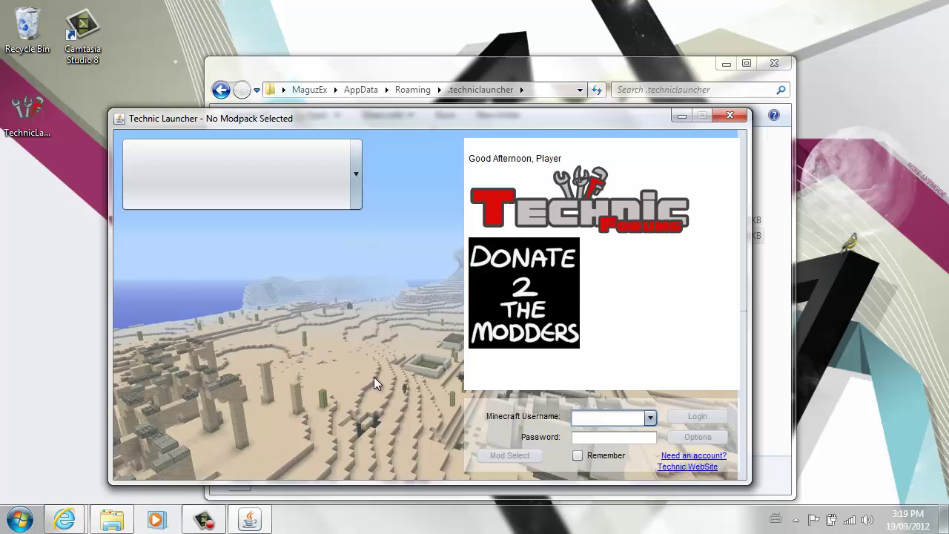
Check the hidden notification icons, then search Windows for "firewall" and open Windows Firewall with Advanced Security.
click(796, 519)
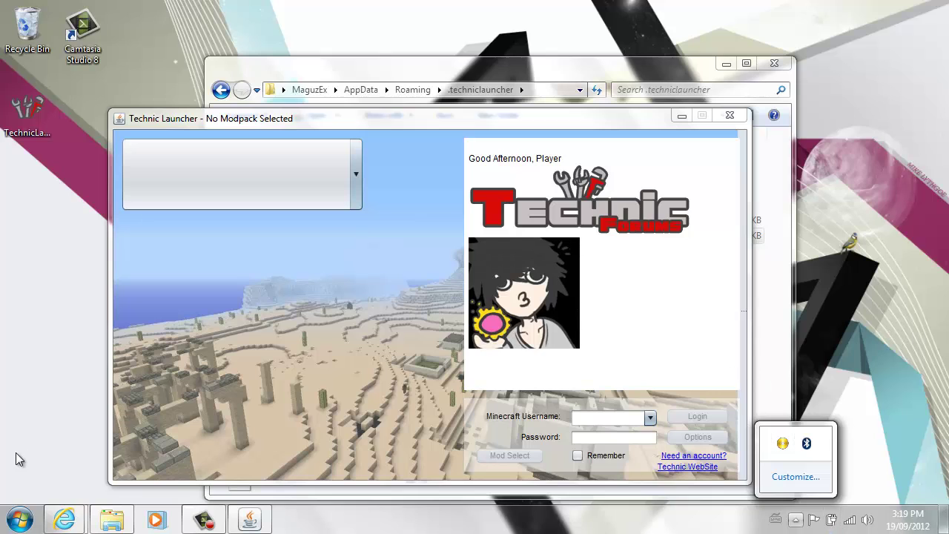
click(19, 519)
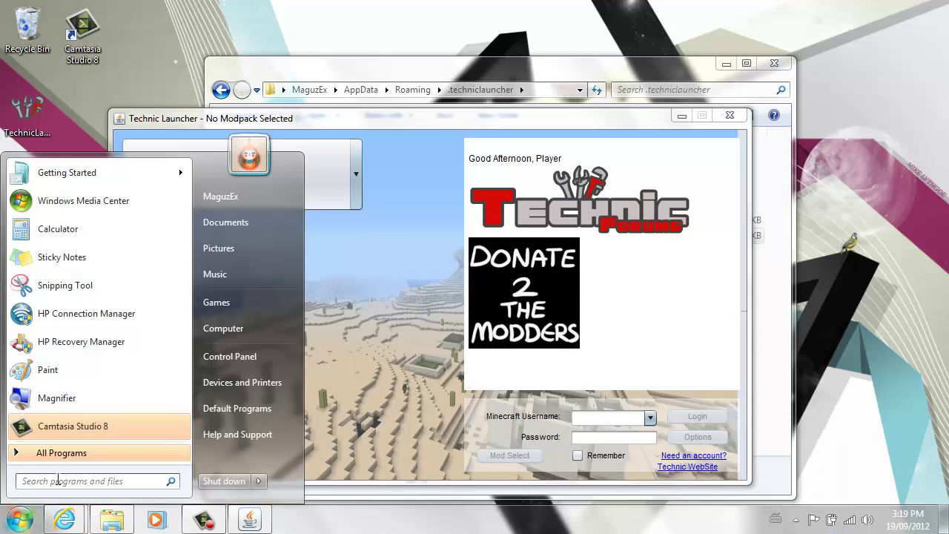
text(firewall)
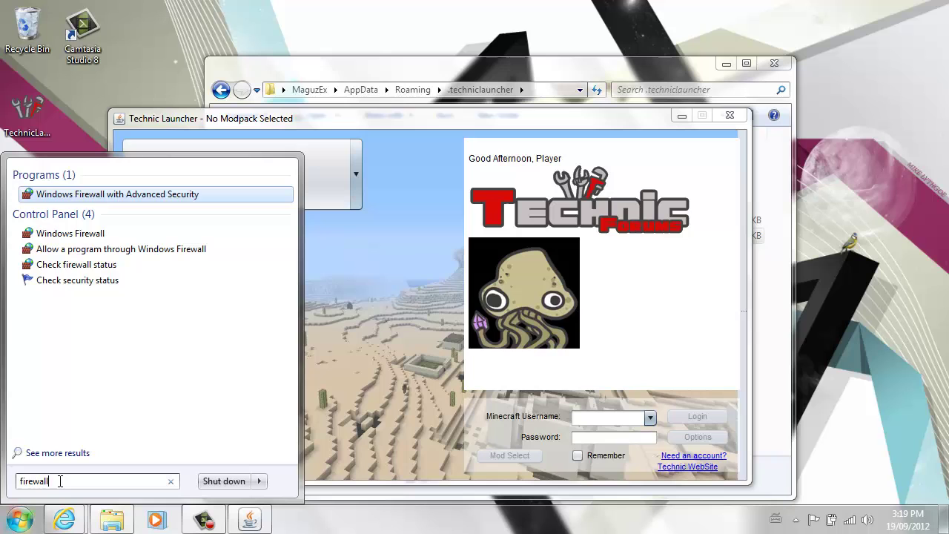
click(207, 194)
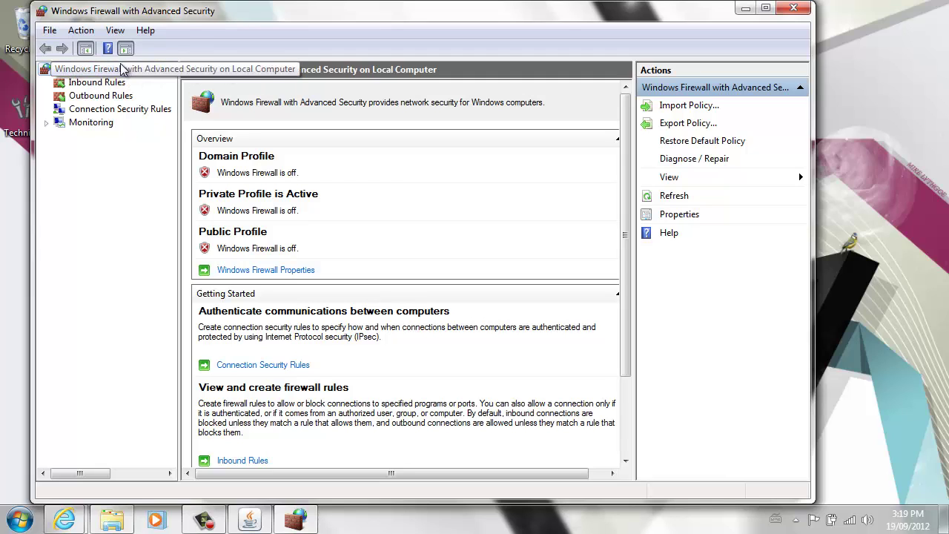
Check the firewall state of the Domain and Private profiles in Windows Firewall Properties, then close the firewall windows.
click(300, 270)
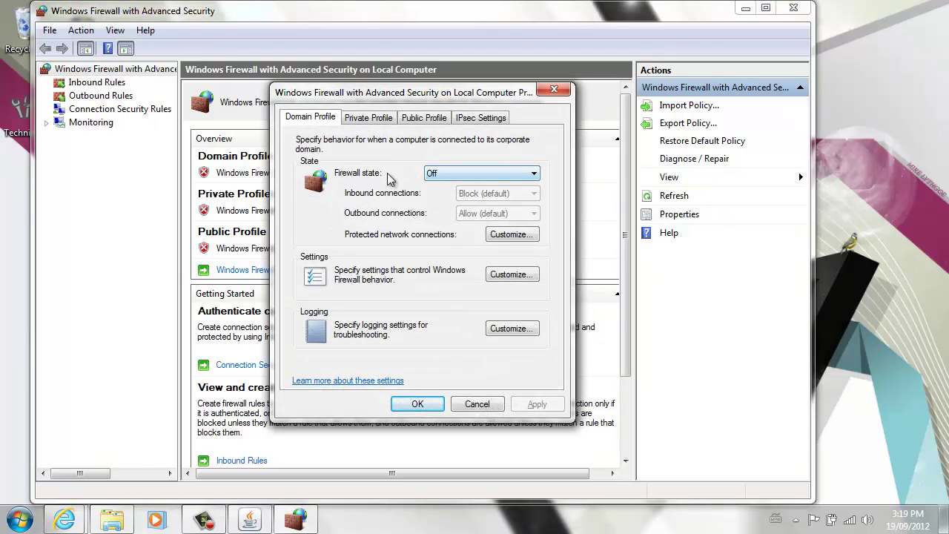
click(449, 173)
click(450, 175)
click(369, 118)
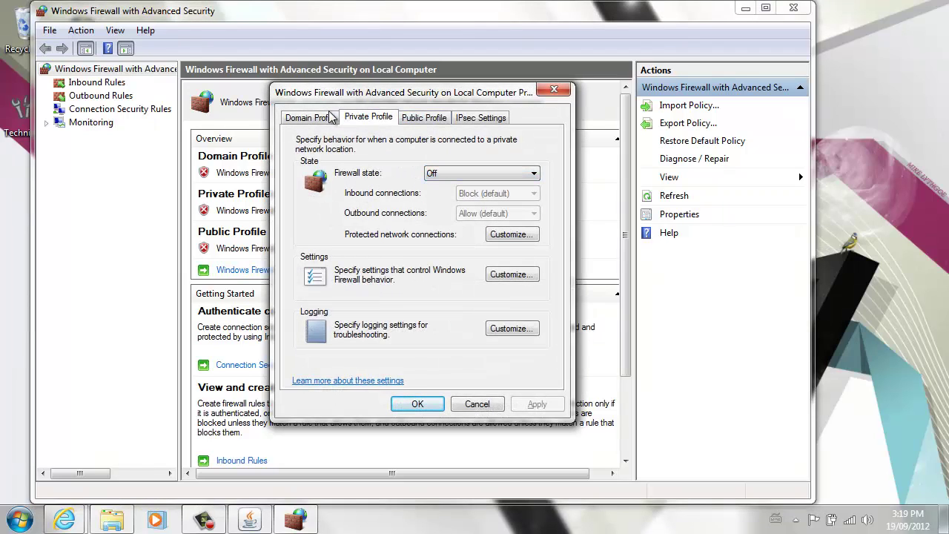
click(430, 407)
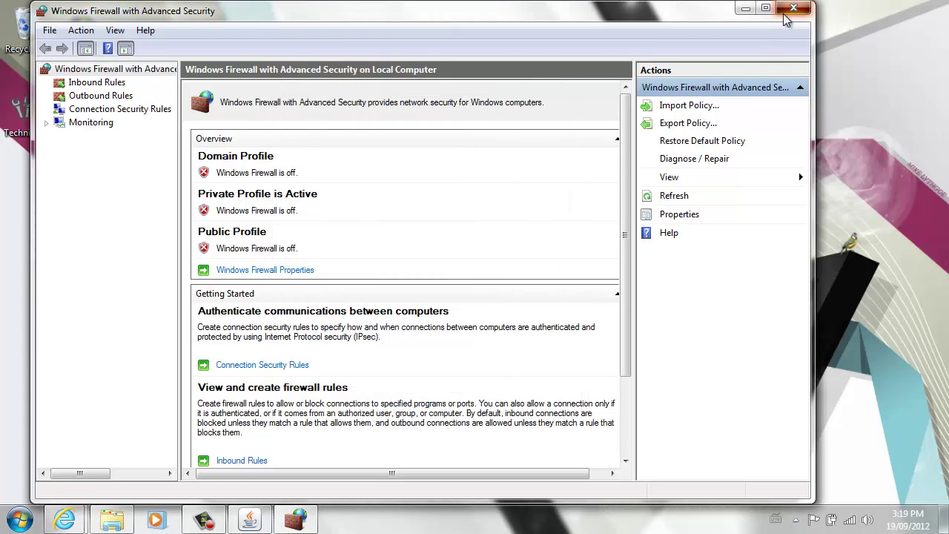
click(784, 16)
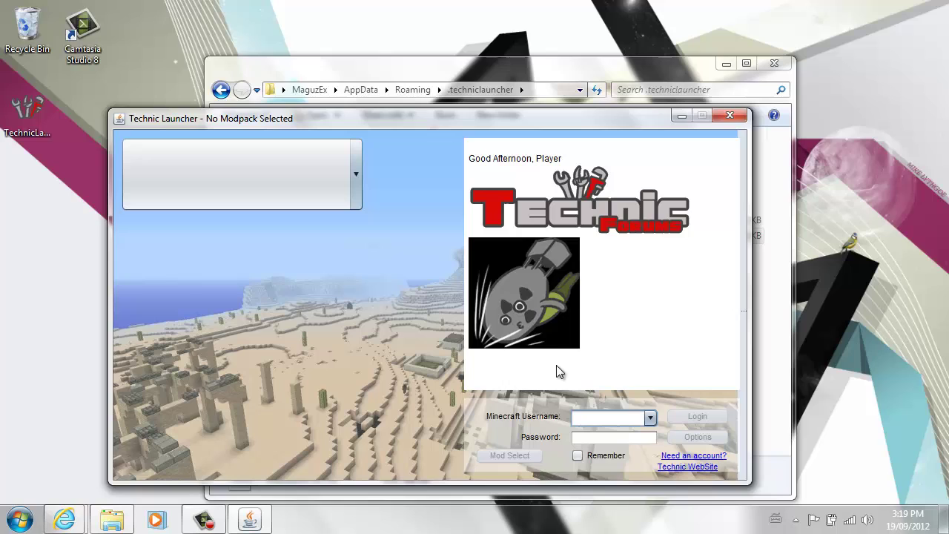
View the user accounts in Control Panel and the account types offered for a new account, then close the window.
click(18, 523)
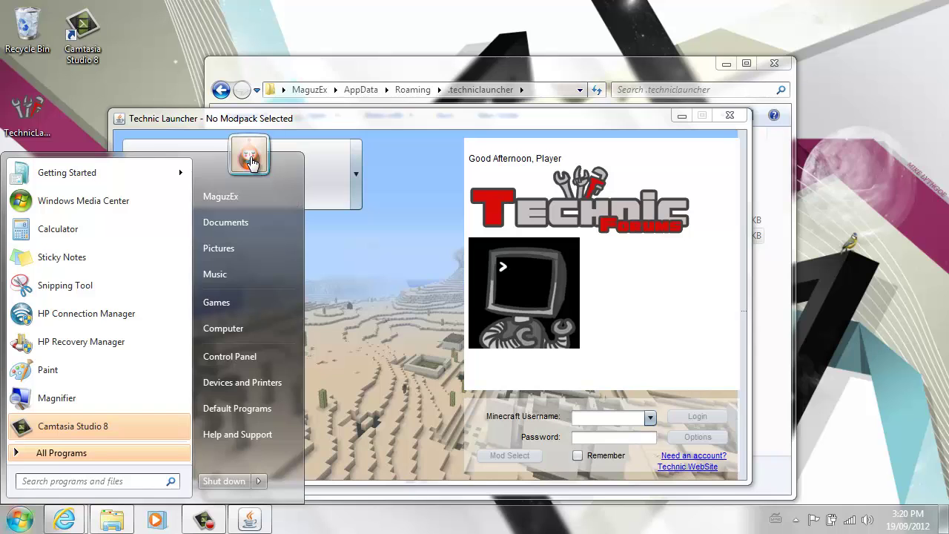
click(239, 358)
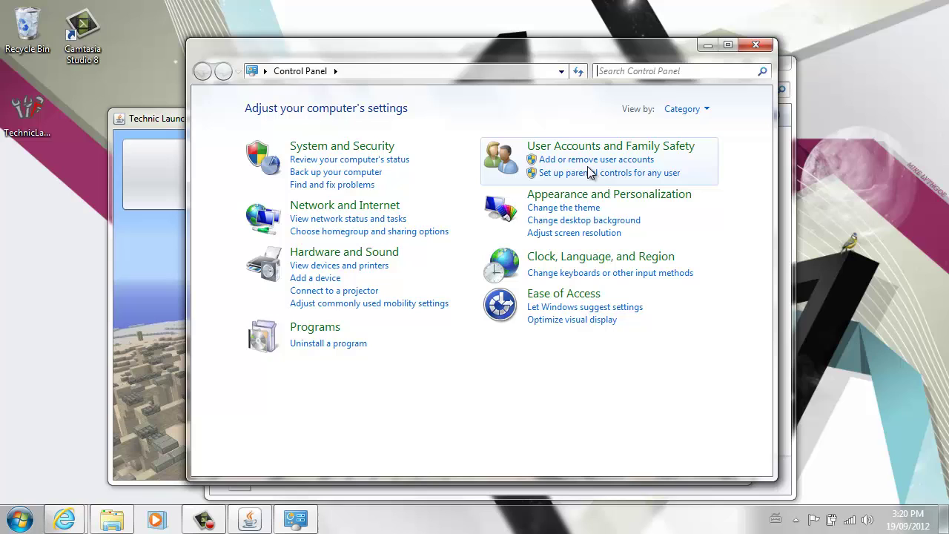
click(596, 160)
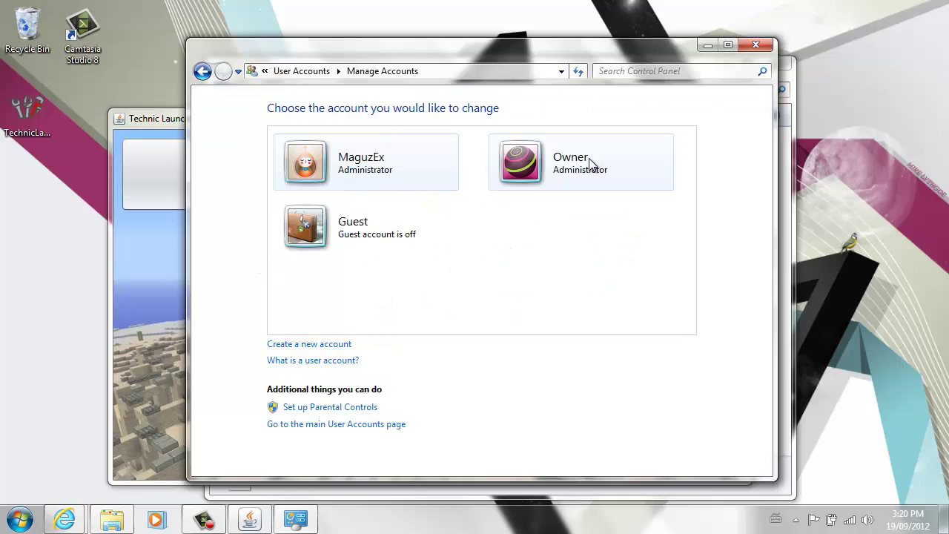
click(315, 344)
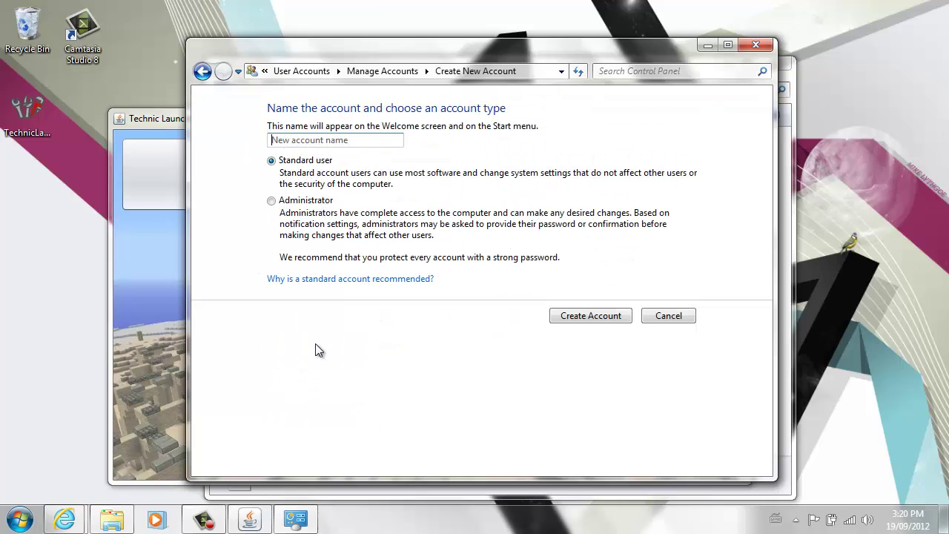
click(755, 45)
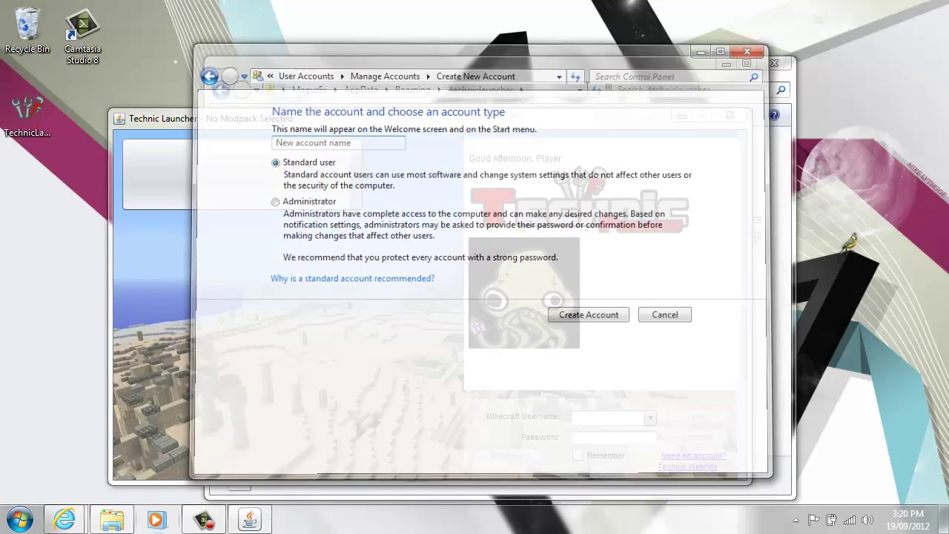
Look at the log off and restart options in the shutdown choices, and return to the Technic Launcher without picking one.
click(16, 527)
click(258, 481)
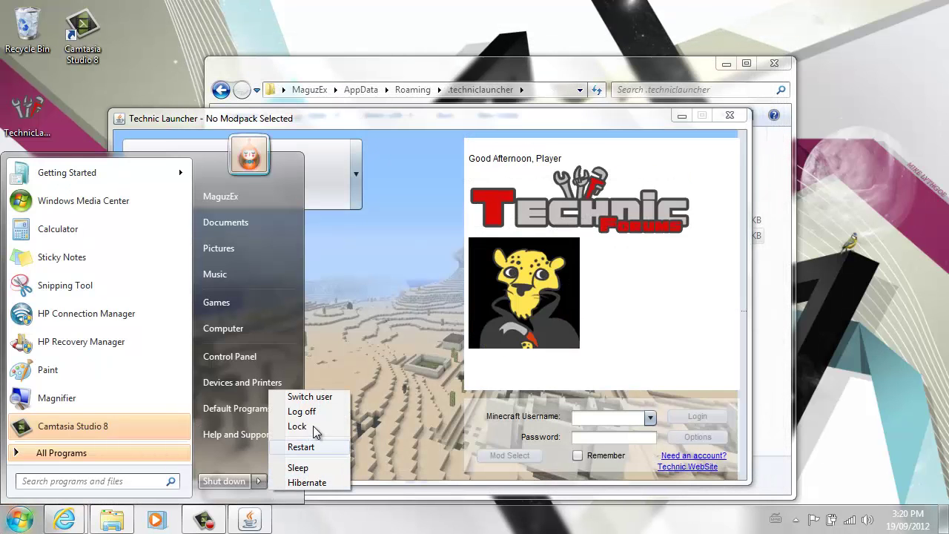
click(692, 424)
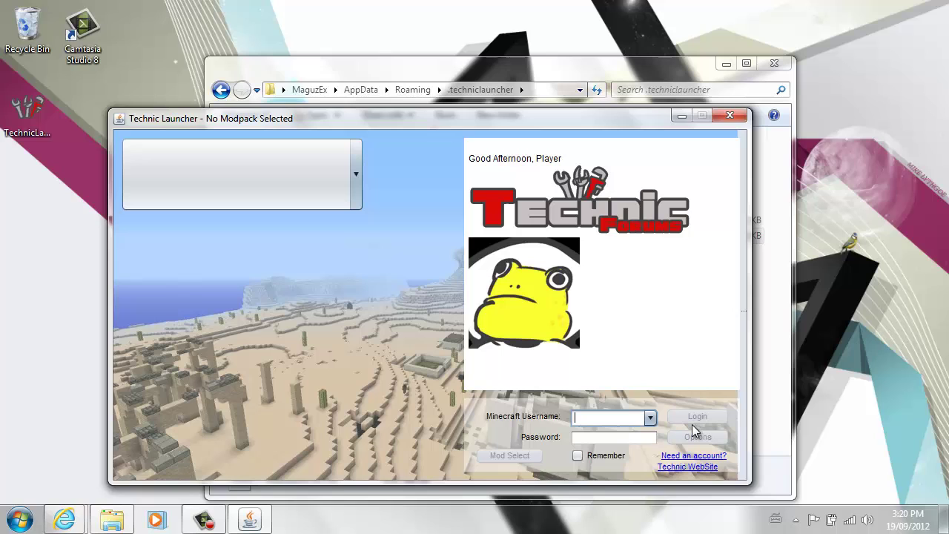
Preview the Technic Launcher download page in the browser, then show the desktop.
mouse_move(65, 521)
click(87, 456)
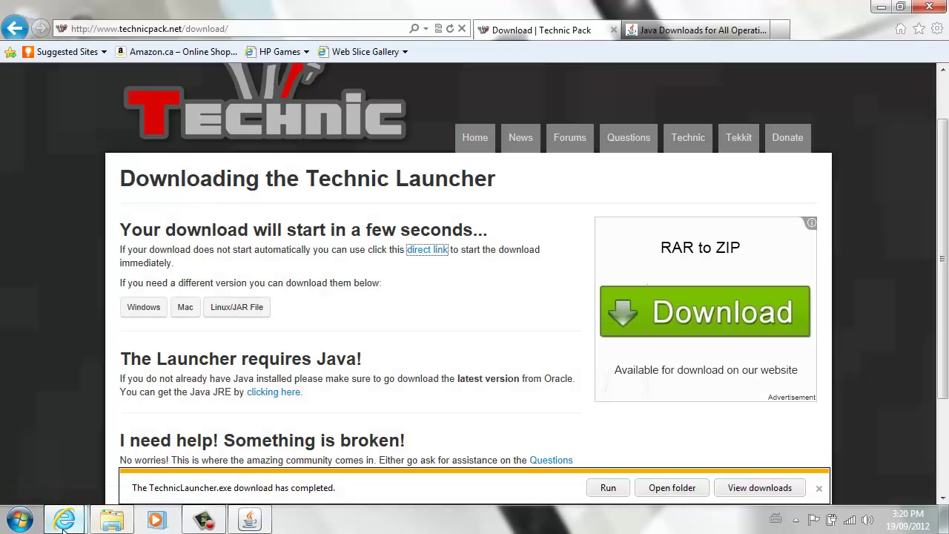
click(908, 519)
click(942, 519)
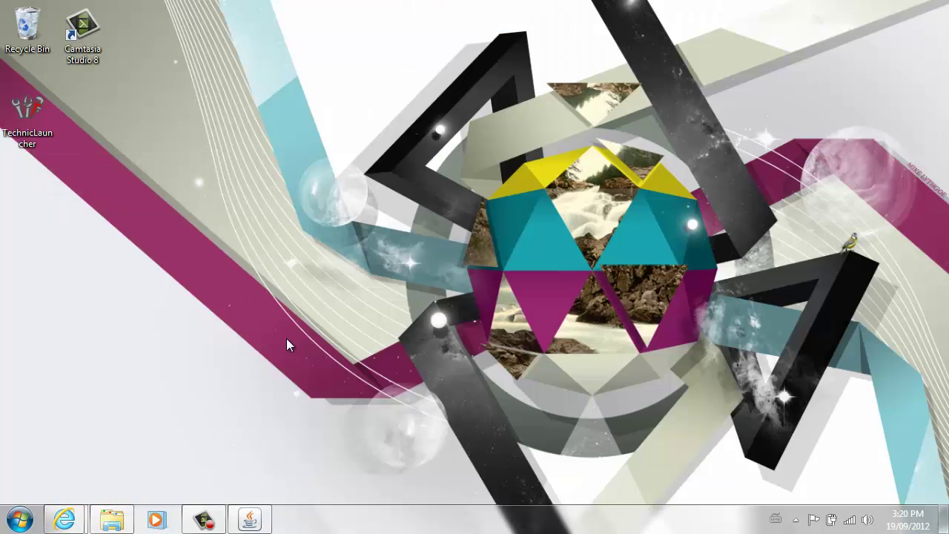
Bring back the .techniclauncher folder, review the Open with choices for technic-launcher, and dismiss them without choosing one.
click(119, 525)
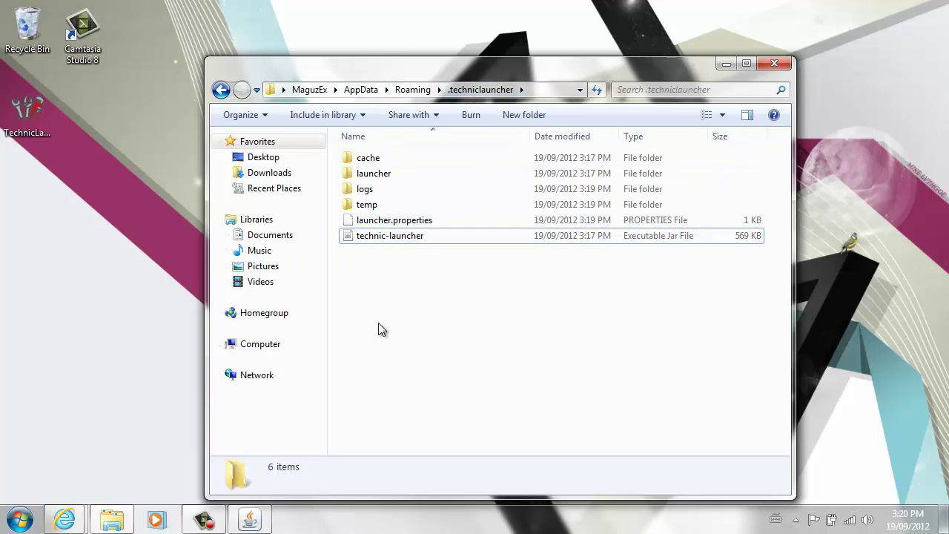
right_click(370, 237)
mouse_move(453, 255)
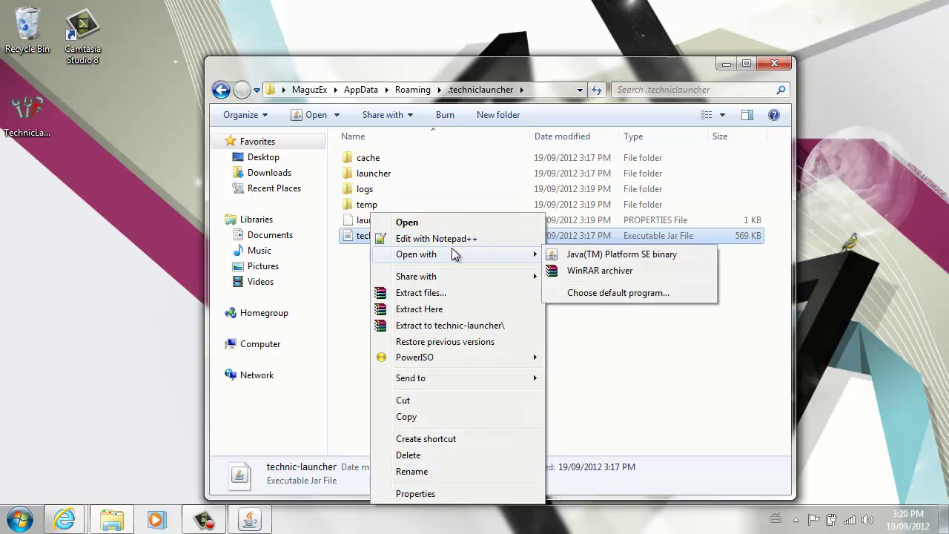
click(594, 326)
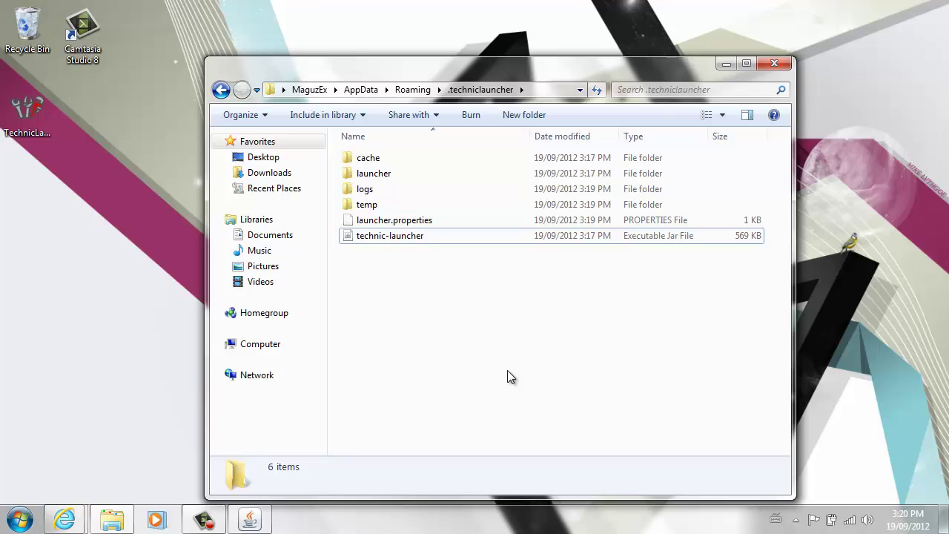
Switch to the browser, open the YouTube channel's playlists and look through them.
click(148, 451)
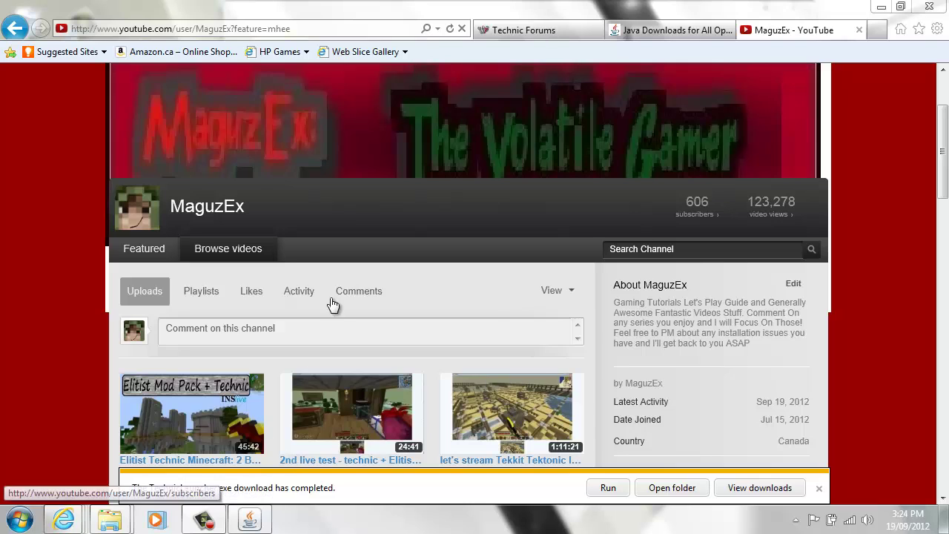
click(202, 294)
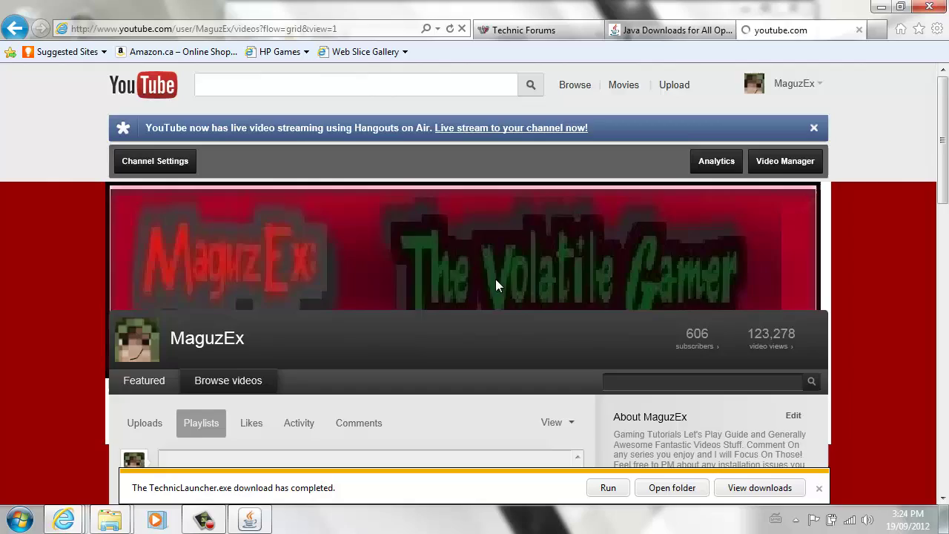
scroll(495, 284, down, 6)
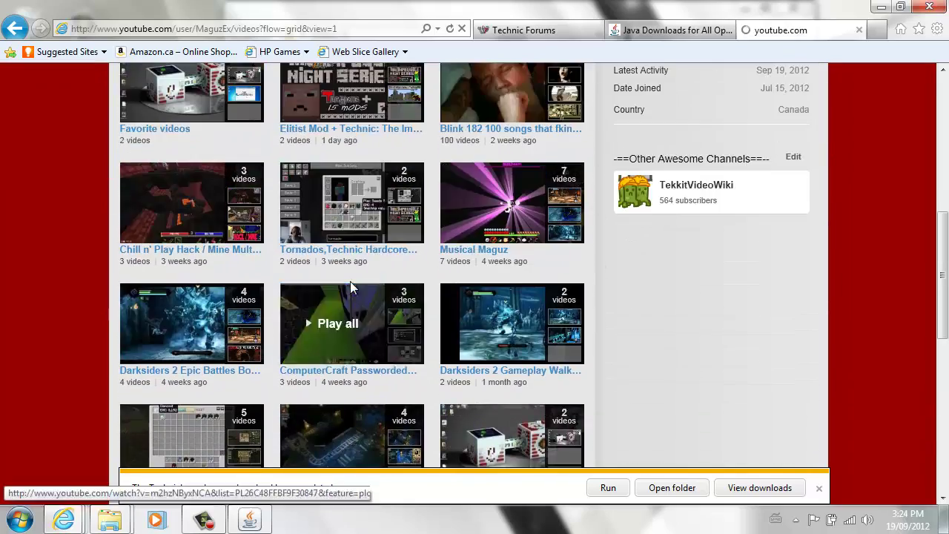
Look through the remaining channel playlists for the Tekkit install and error guide and the Technic Launcher troubleshooting playlist.
scroll(245, 360, down, 8)
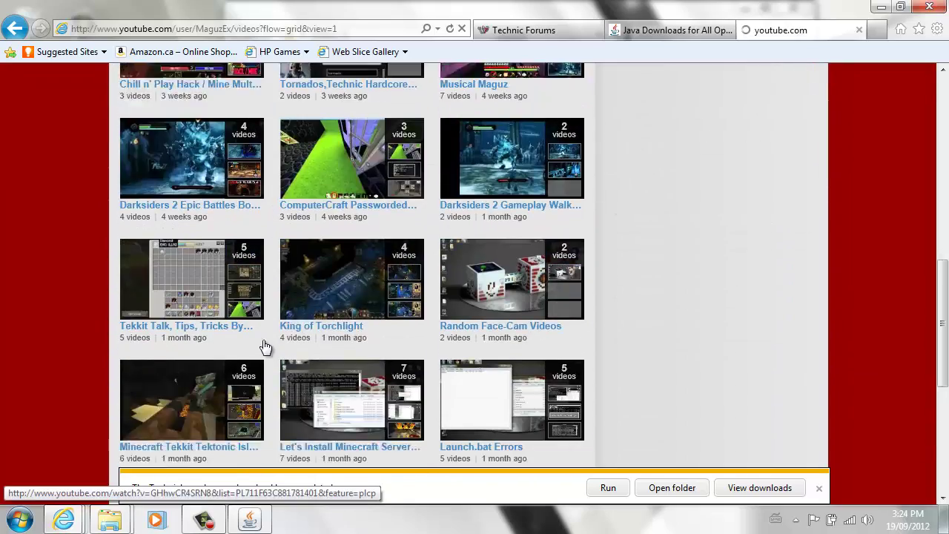
scroll(264, 346, down, 4)
scroll(263, 347, up, 1)
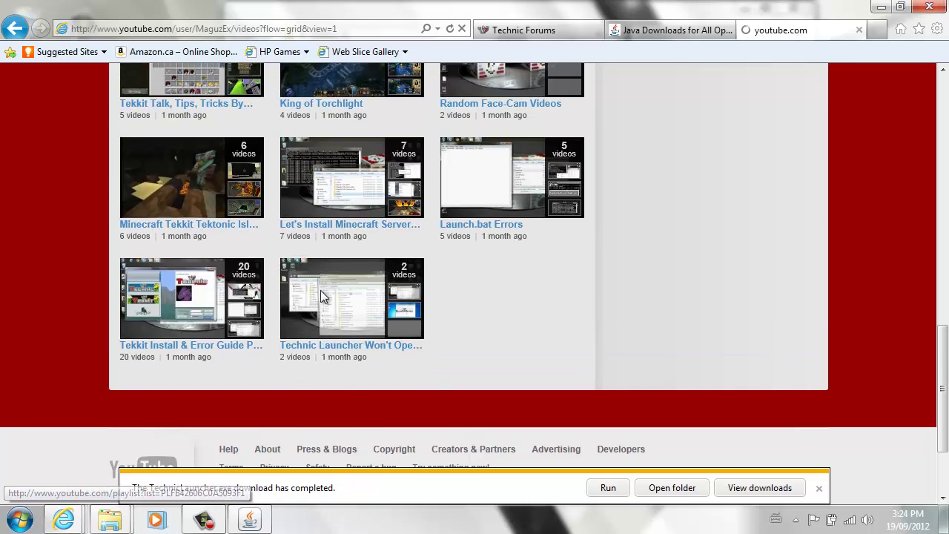
scroll(343, 349, up, 2)
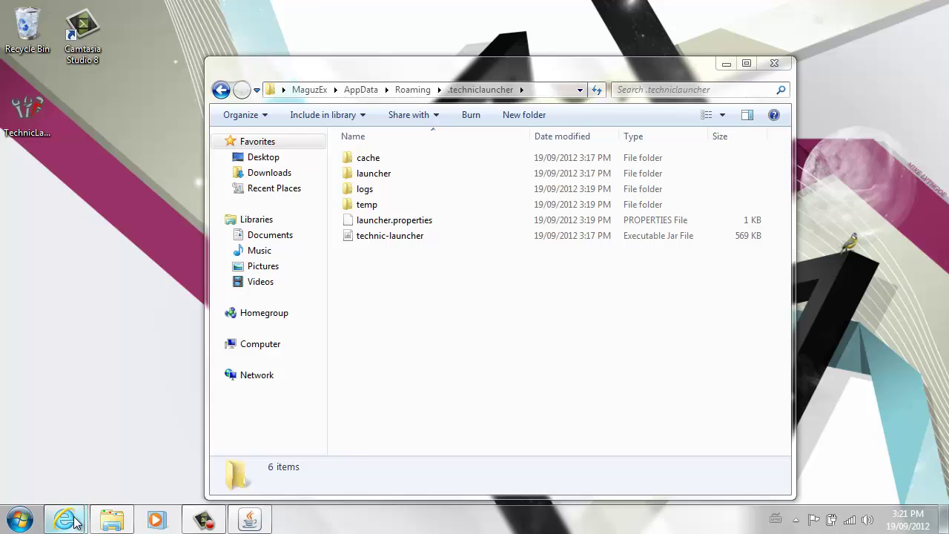
Switch to the browser, open the Technic forums from the launcher download page, and find the Technic Launcher Bugs/Problems board.
mouse_move(63, 519)
click(85, 472)
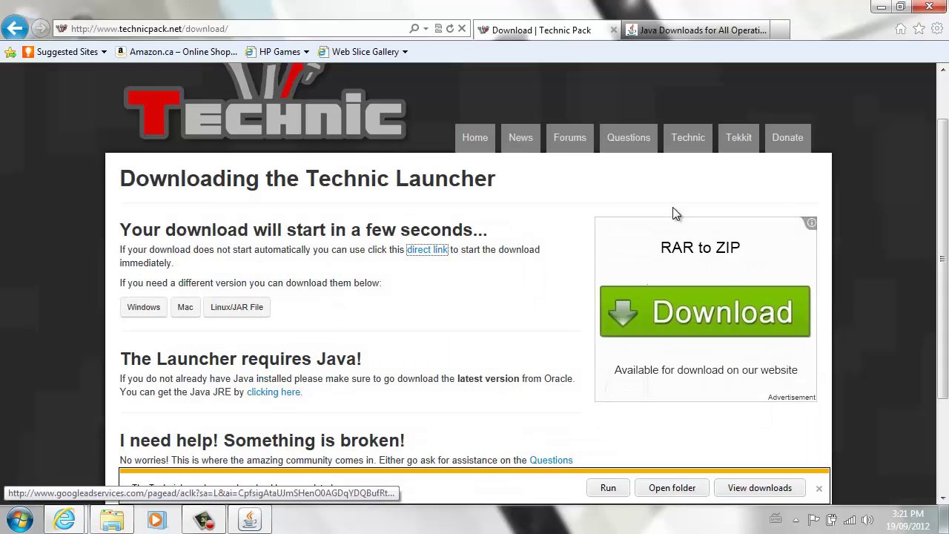
click(568, 148)
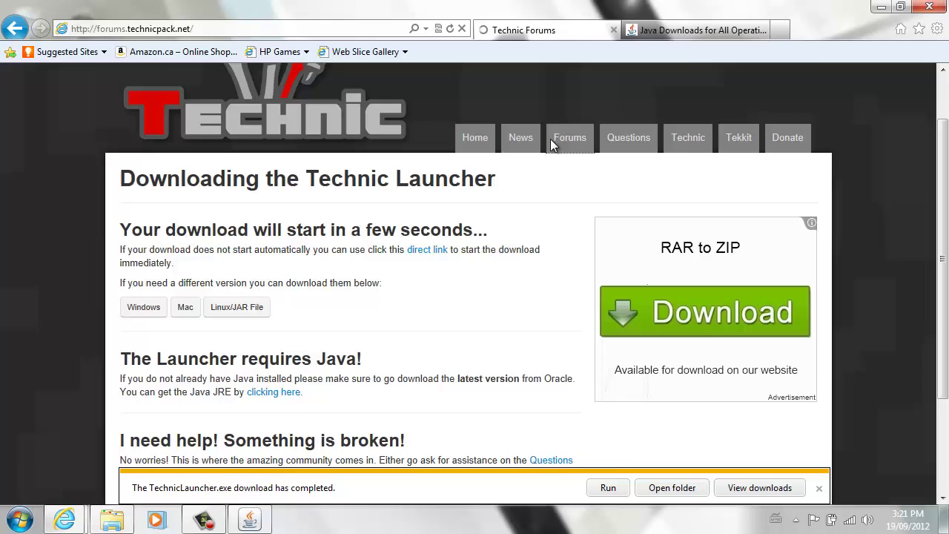
scroll(475, 278, down, 3)
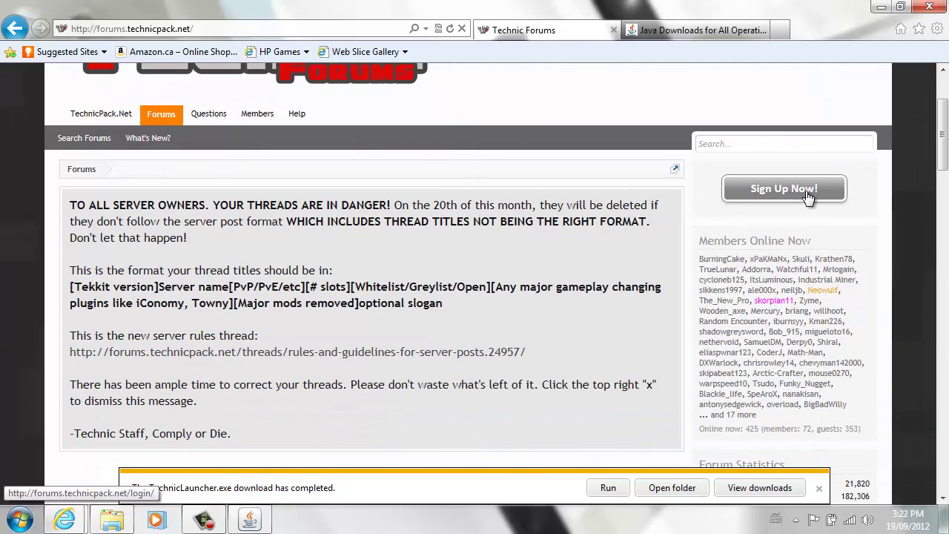
scroll(586, 310, down, 4)
scroll(478, 318, down, 2)
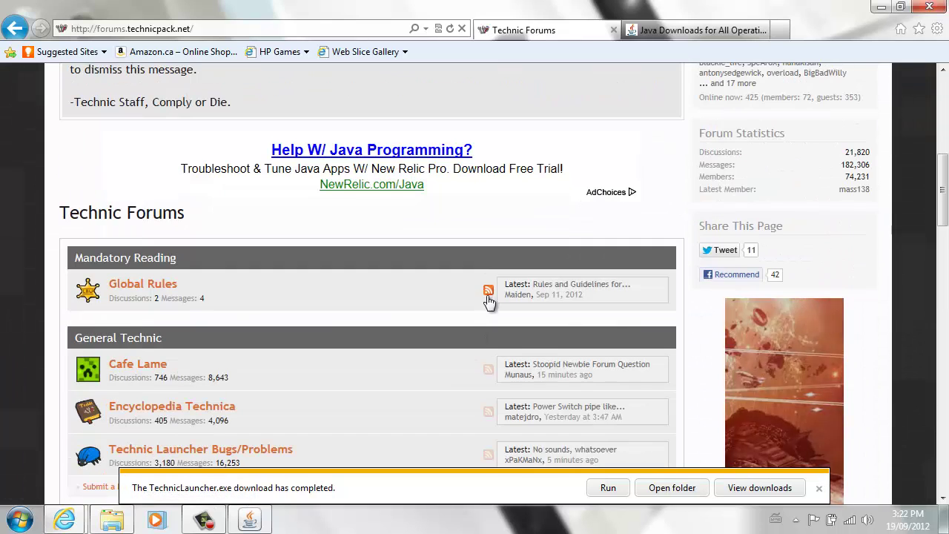
scroll(498, 271, down, 3)
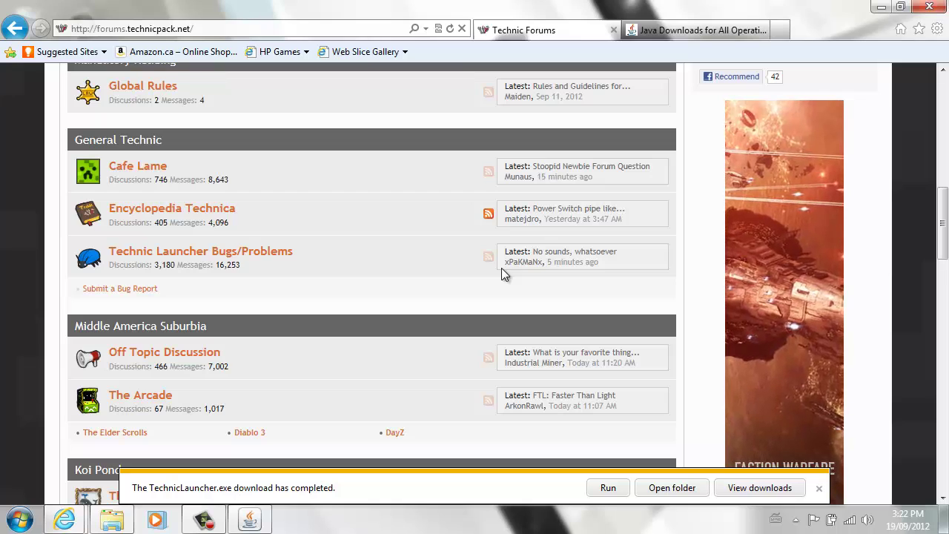